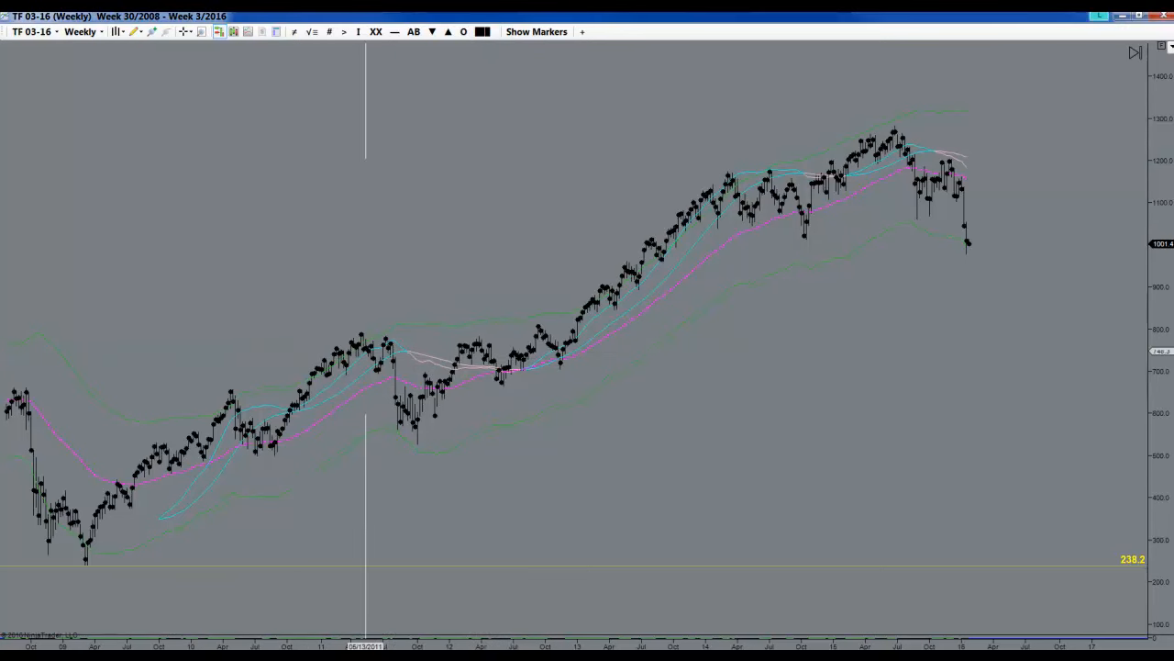
Draw a rectangle on the weekly chart from about May 2011 to September 2012, spanning prices of about 760 down to 622
click(365, 345)
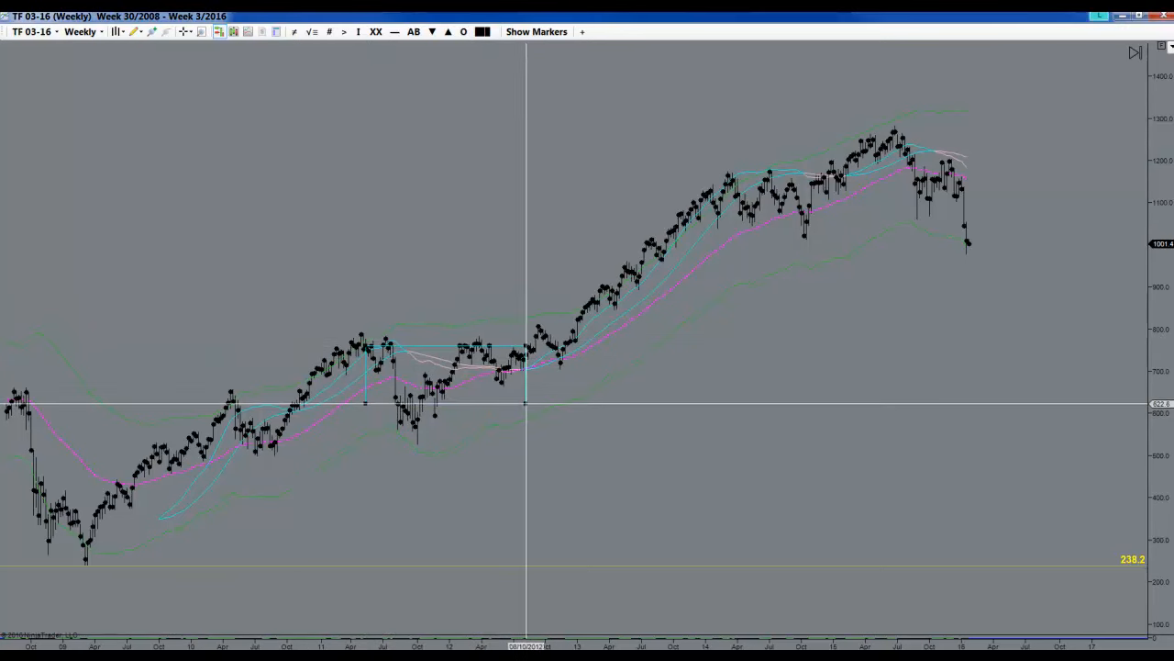
click(537, 366)
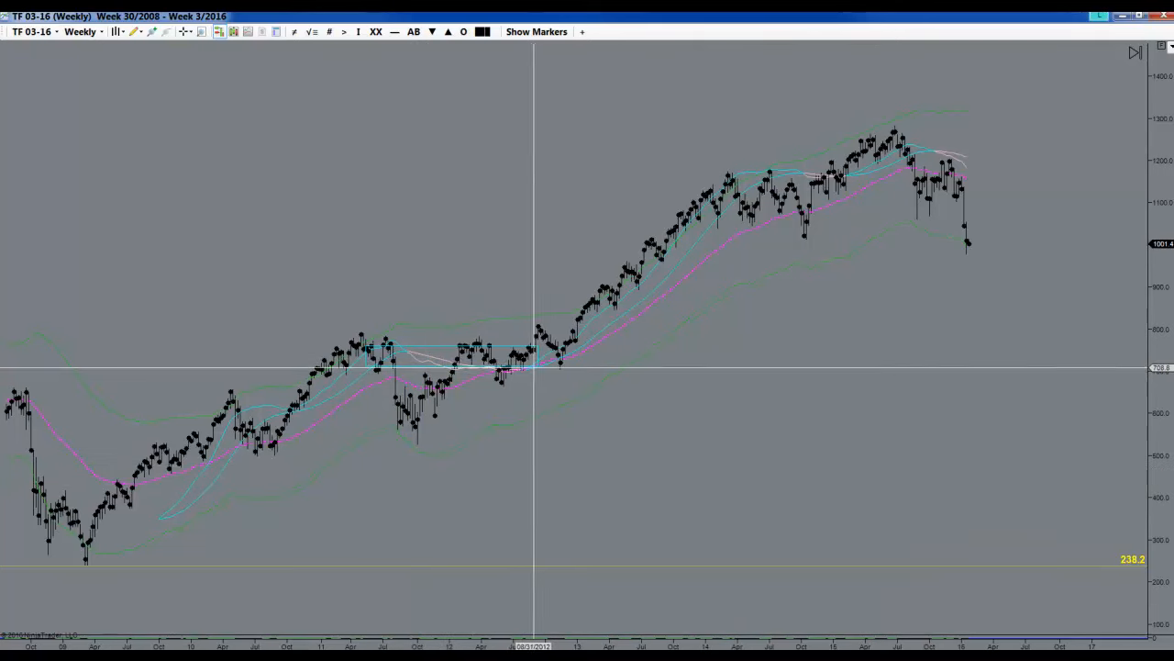
drag(536, 367, 537, 405)
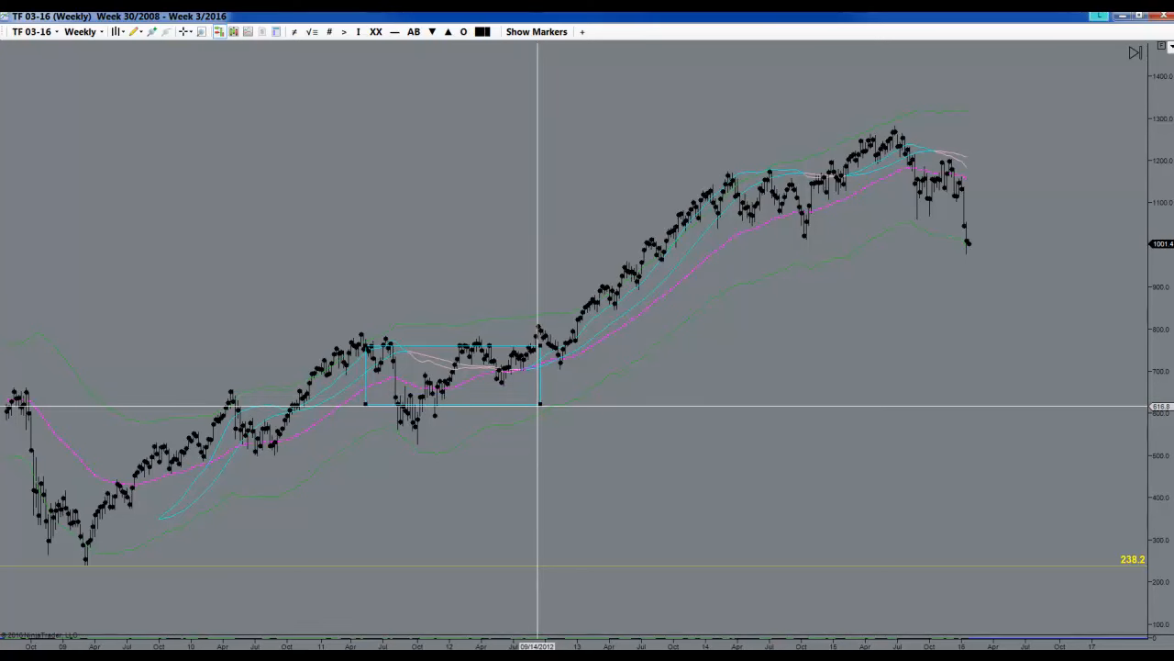
double_click(538, 404)
click(683, 460)
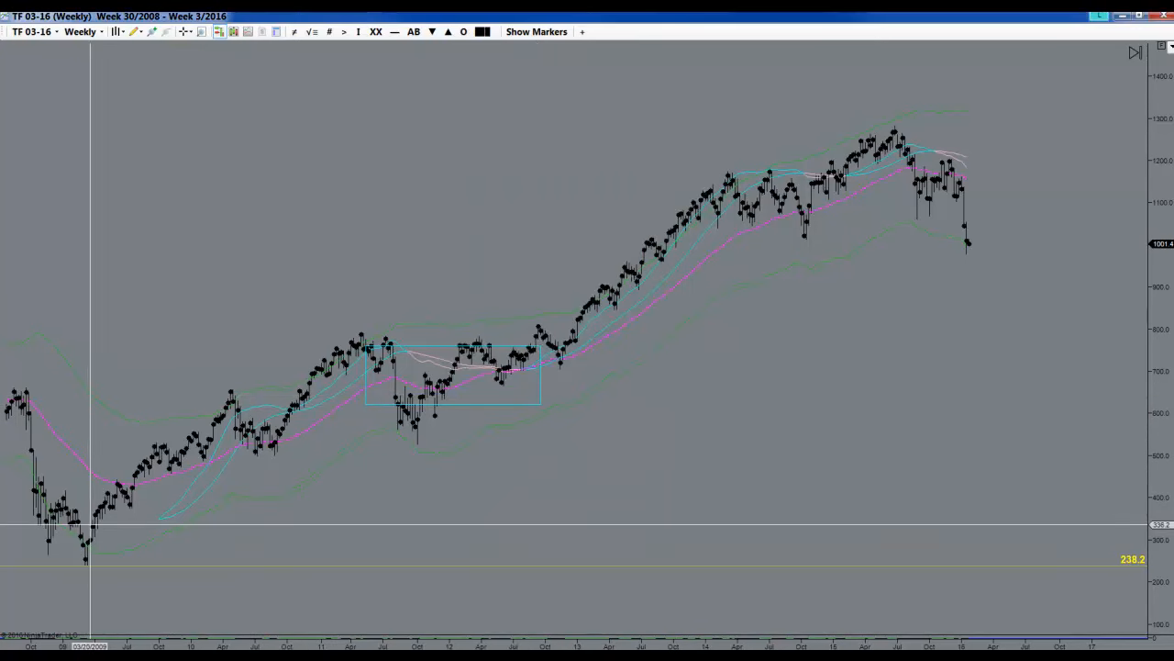
Examine the weekly TF chart's price history back to the beginning of its data, then return to the latest bars
drag(220, 480, 426, 461)
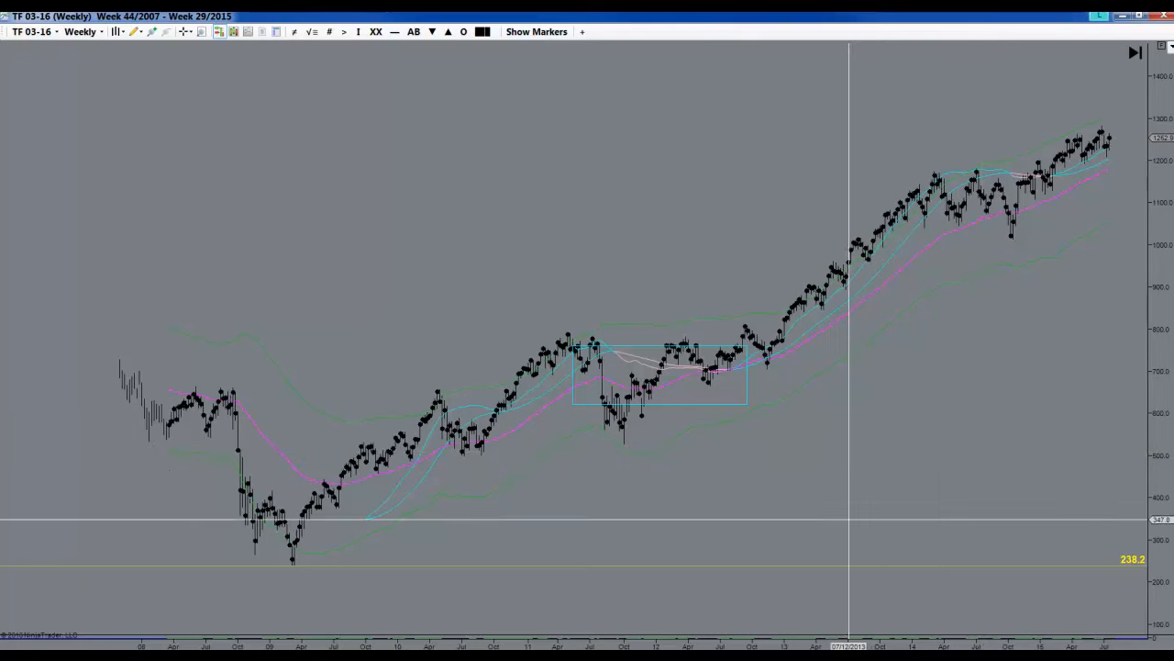
drag(848, 520, 713, 493)
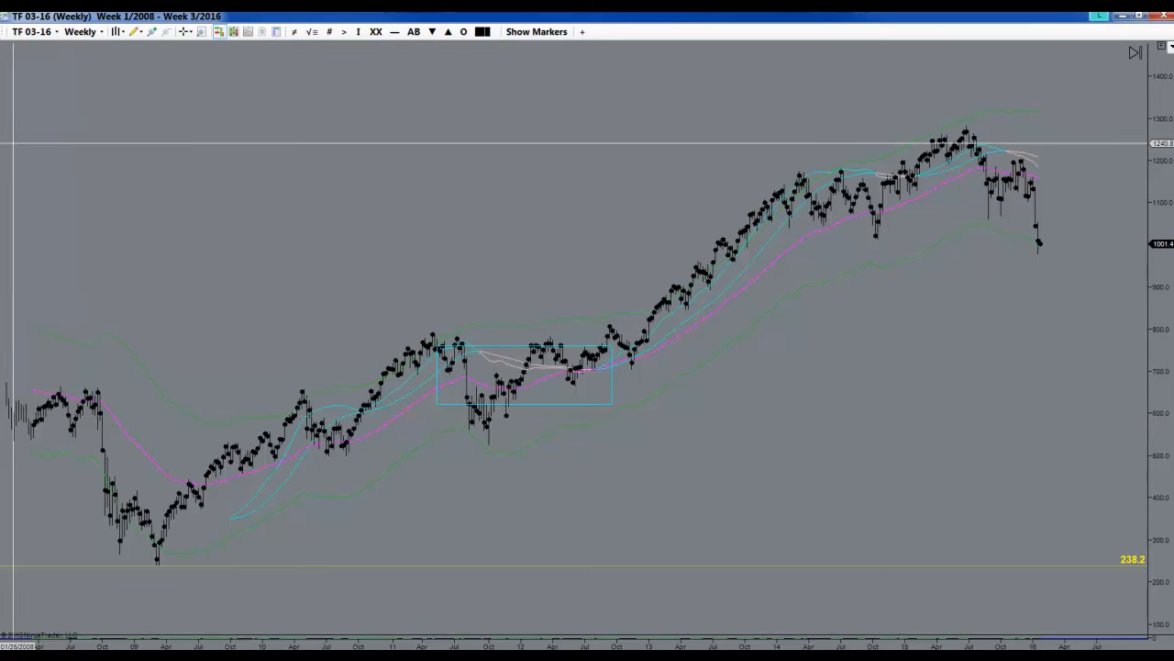
Bring the browser with the Screencast.com library into view and look inside the NinjaTrader Tick Data and Weekly TF Data folders
drag(0, 137, 612, 156)
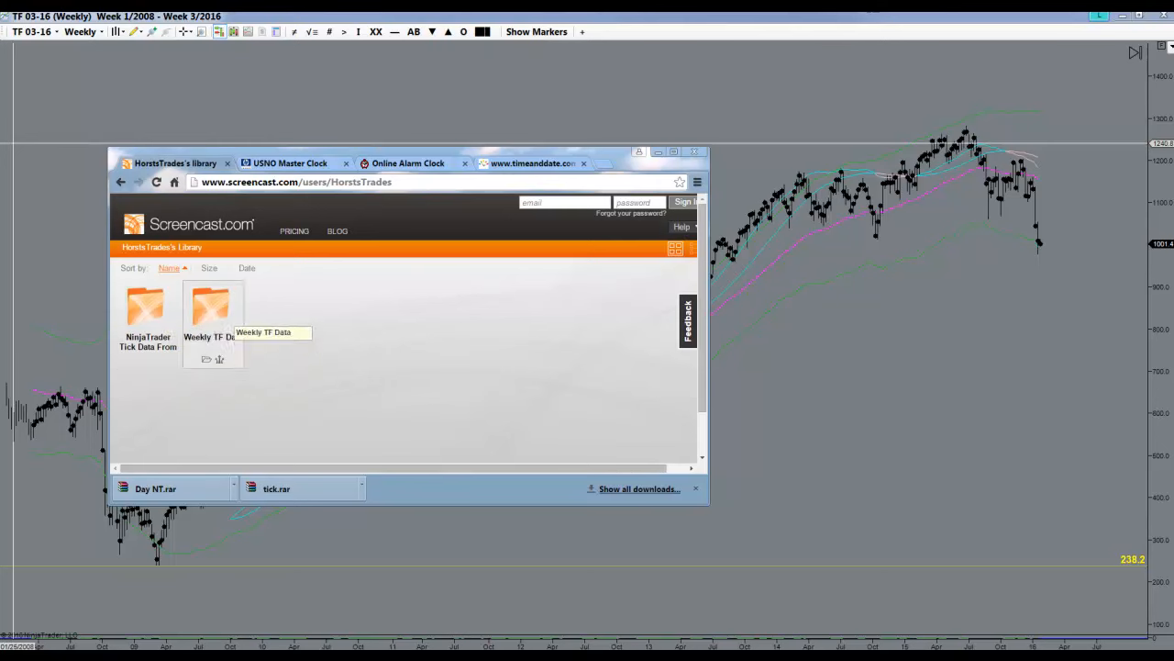
click(150, 328)
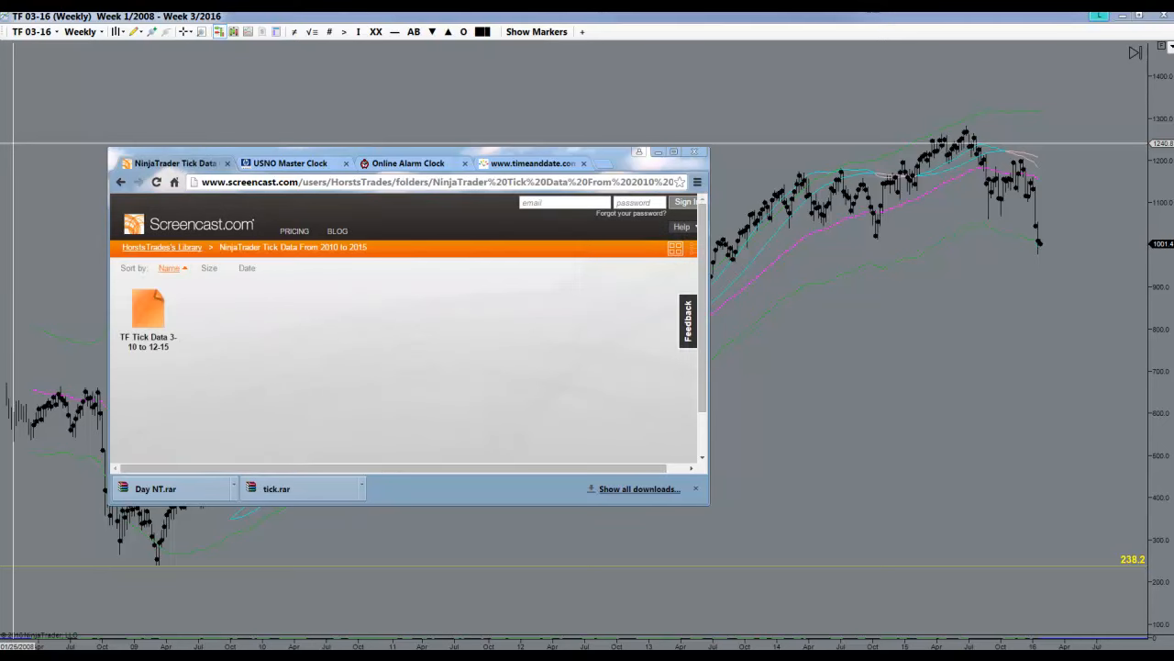
click(162, 247)
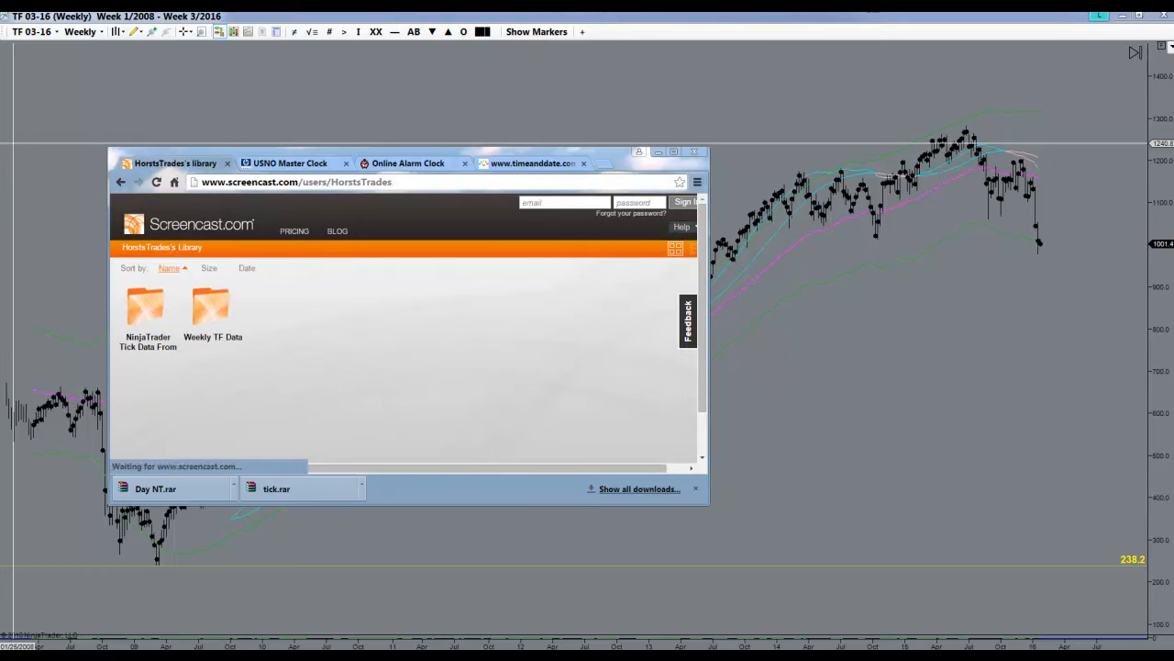
click(211, 308)
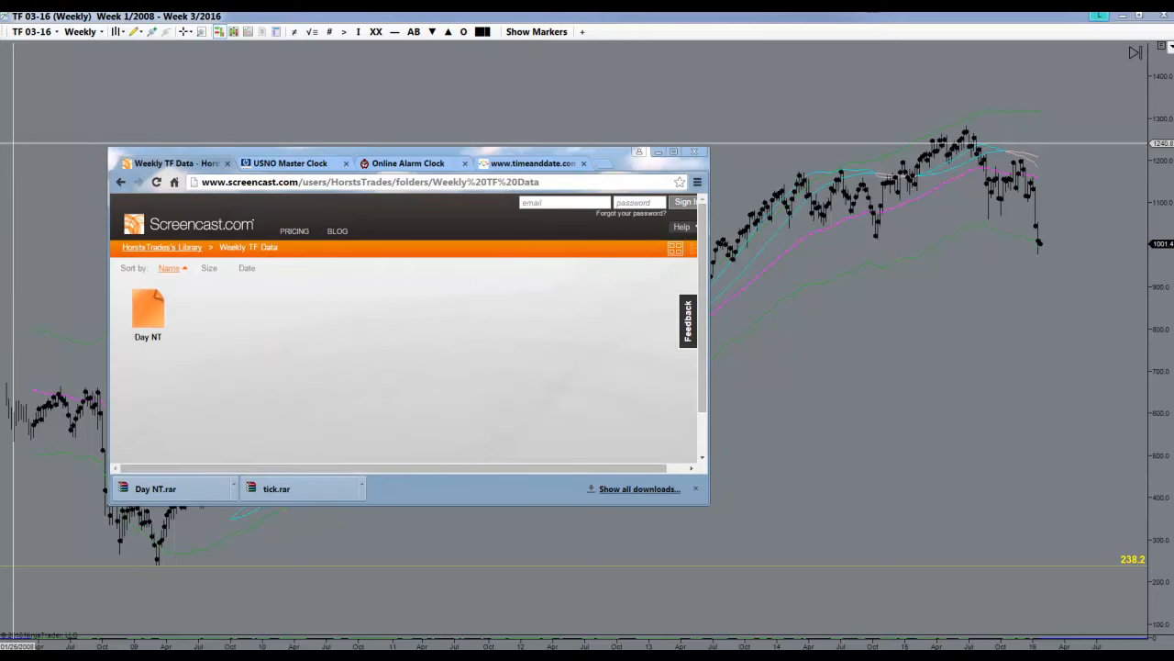
drag(413, 153, 0, 180)
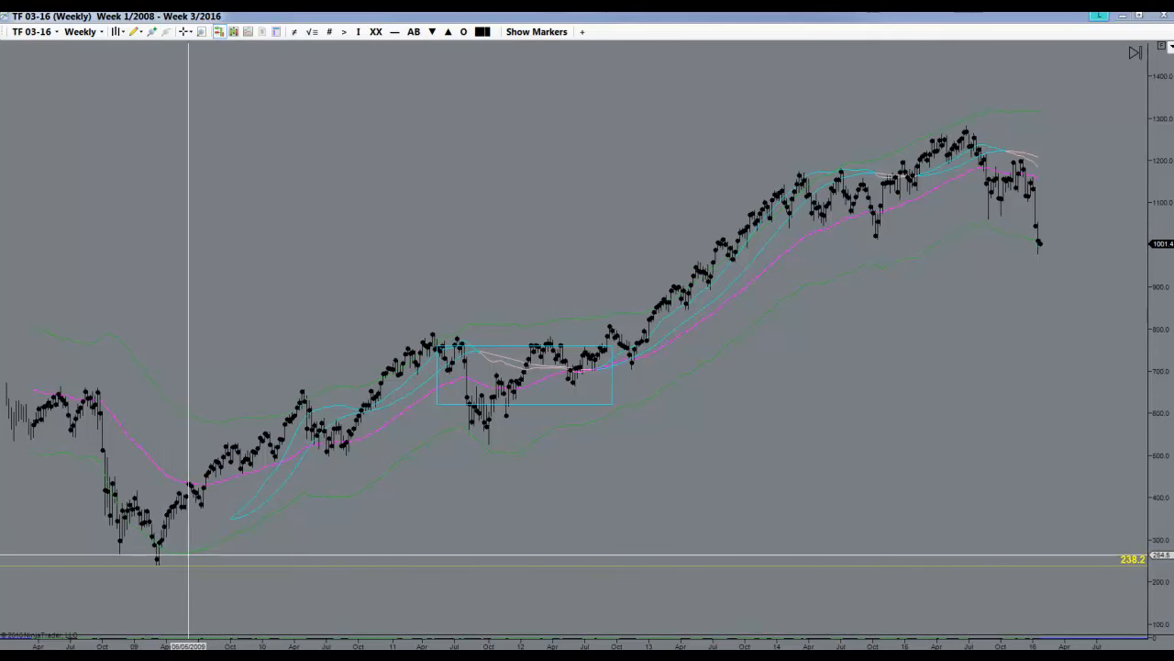
Switch back to the browser and open the Day NT file's page in the library's Weekly TF Data folder
key(alt+Tab)
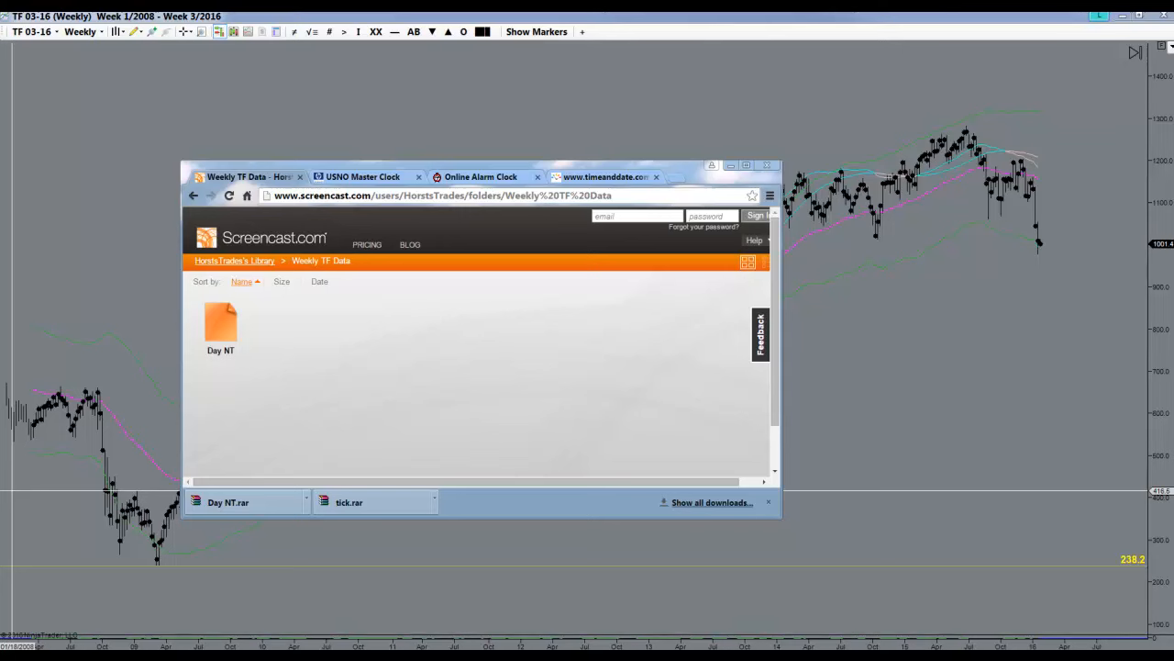
click(234, 260)
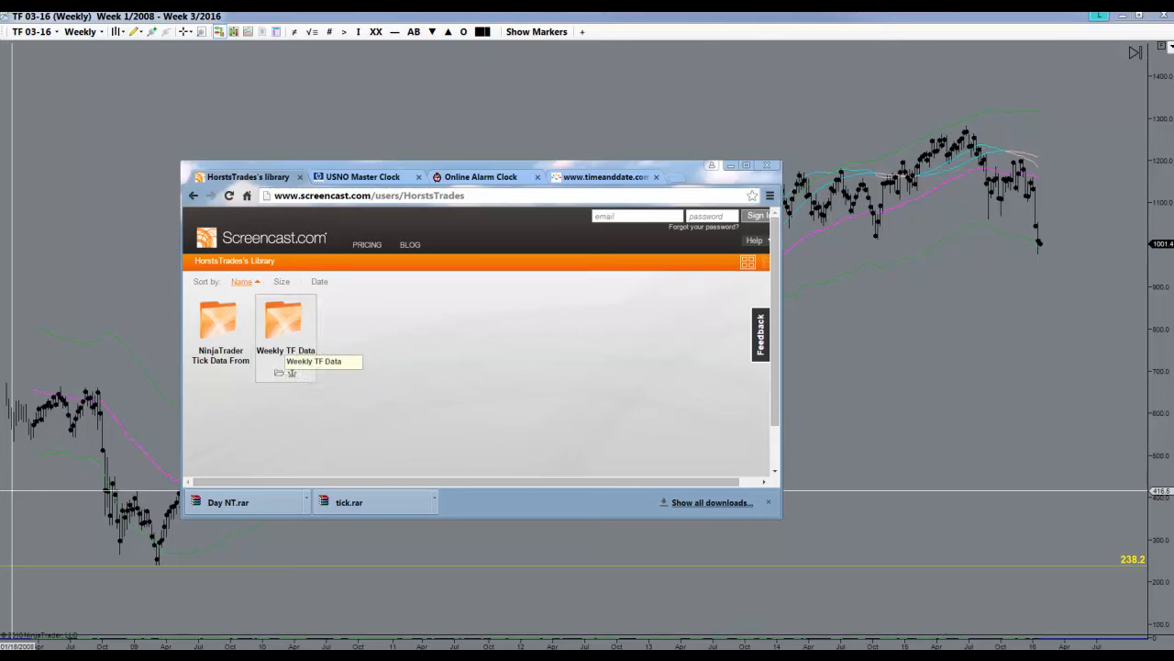
click(287, 330)
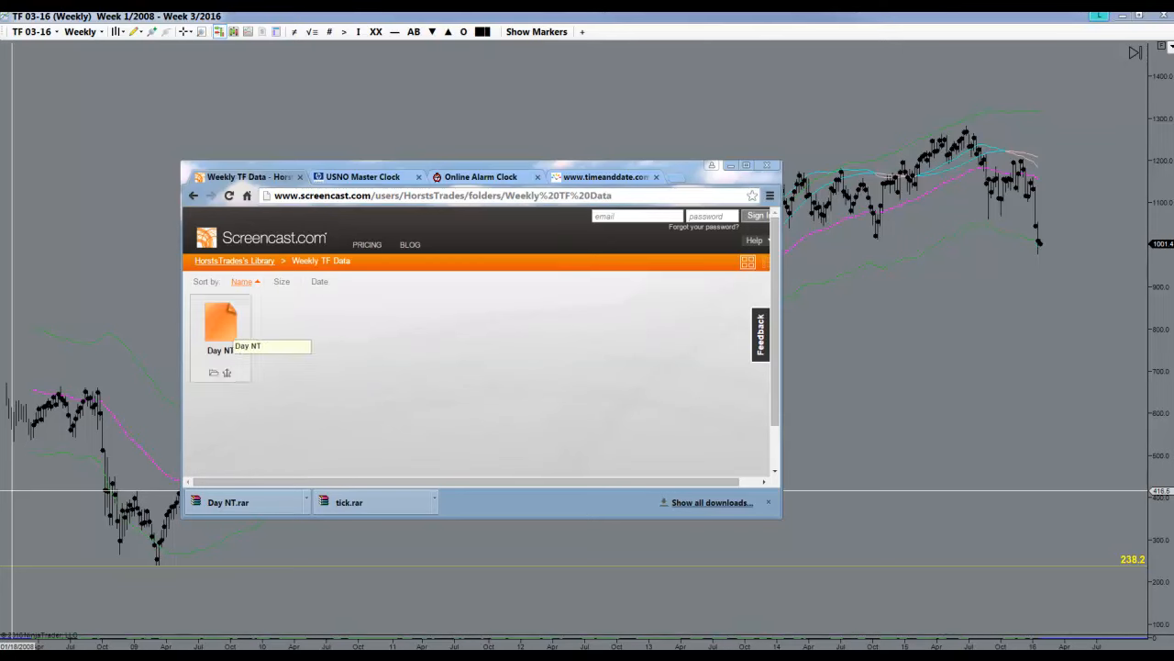
click(221, 325)
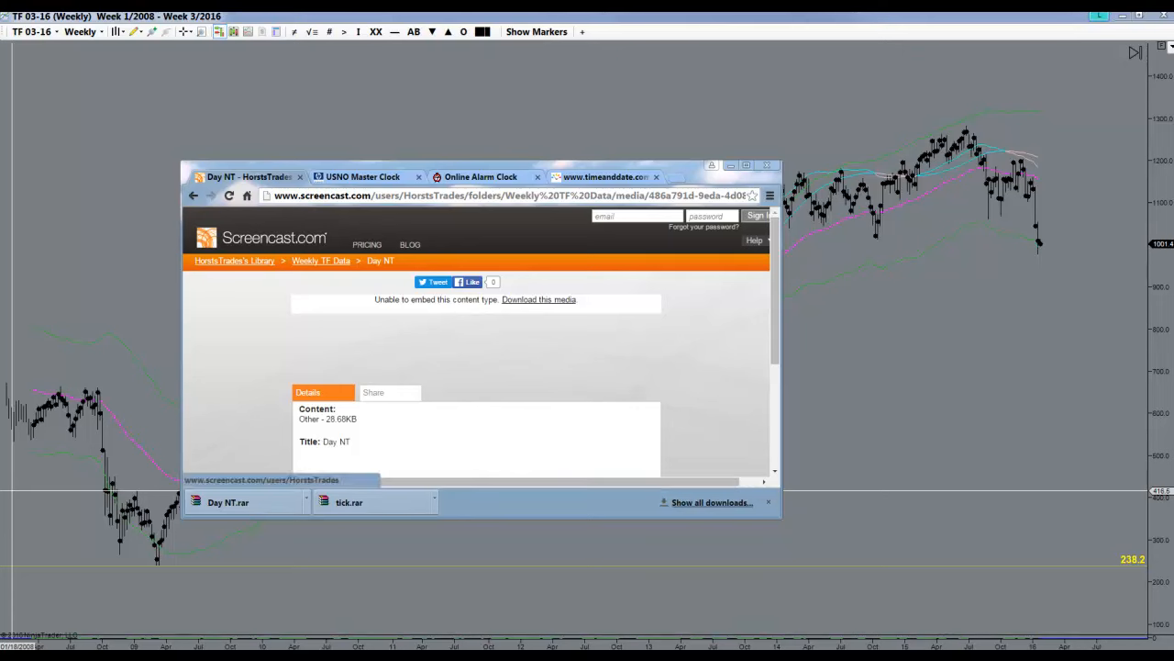
Open the page of the TF Tick Data 3-10 to 12-15 file in the library, then put the browser away
click(235, 261)
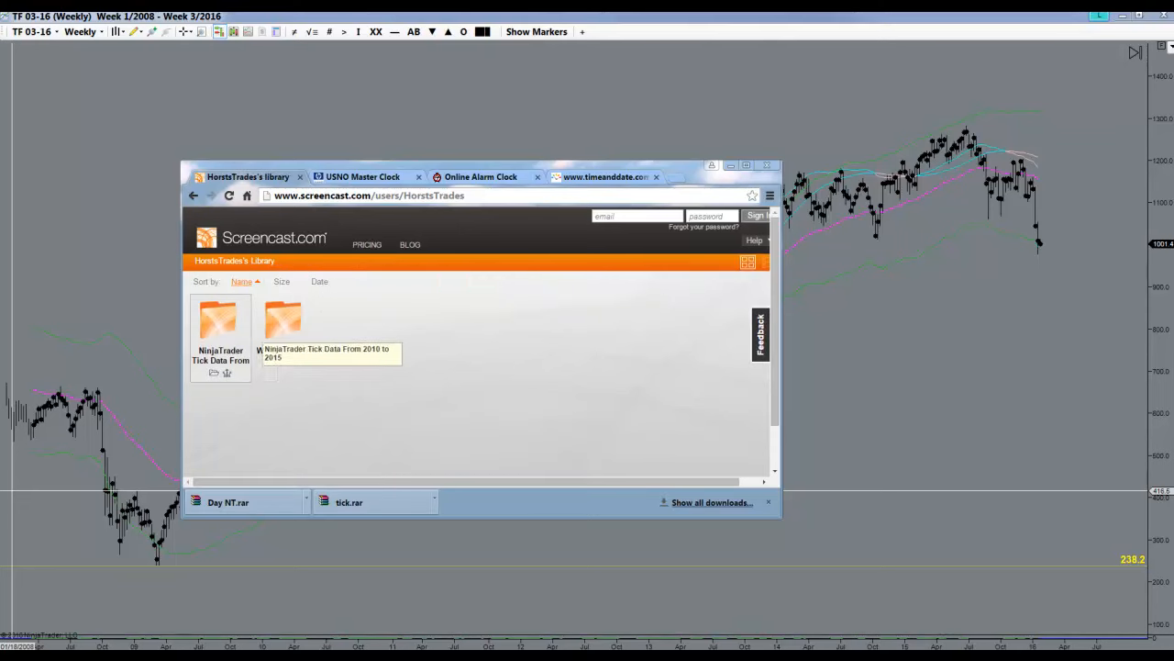
click(228, 330)
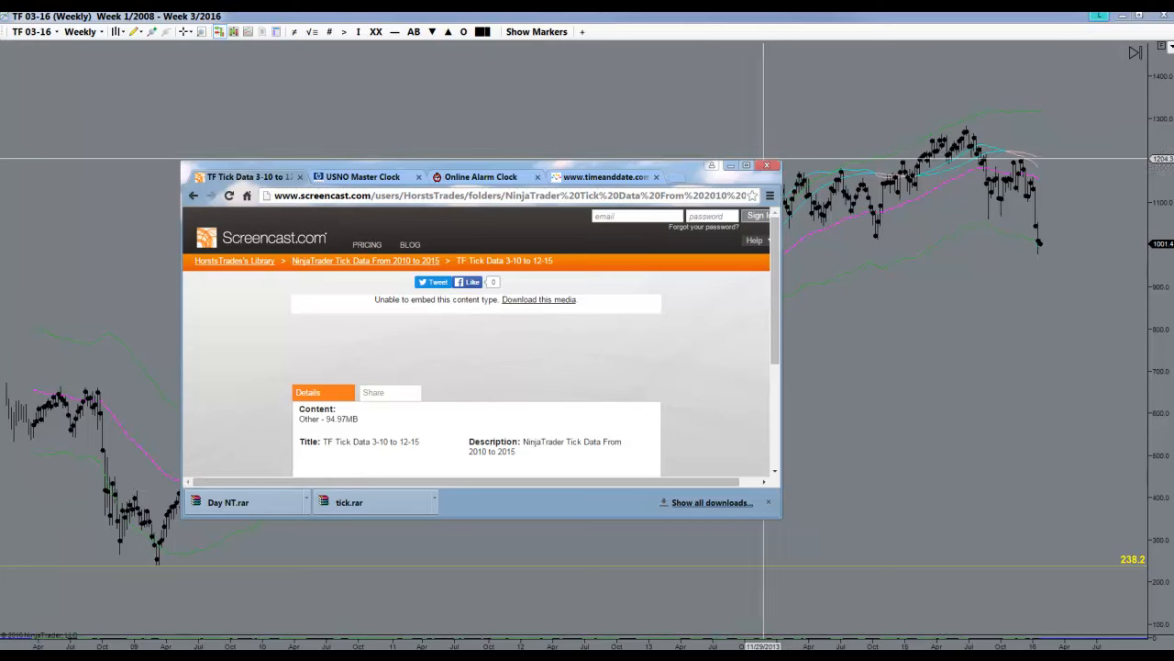
click(731, 166)
Switch to the file explorer showing the NinjaTrader 7 documents folder and open the day folder inside db
key(alt+Tab)
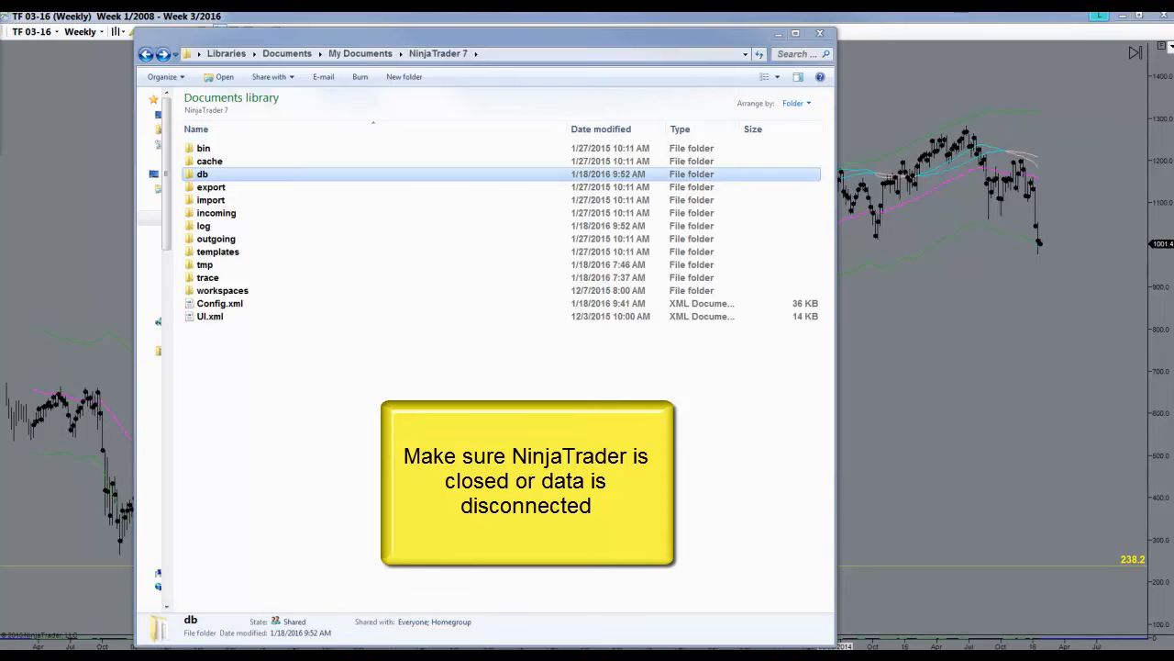
double_click(203, 174)
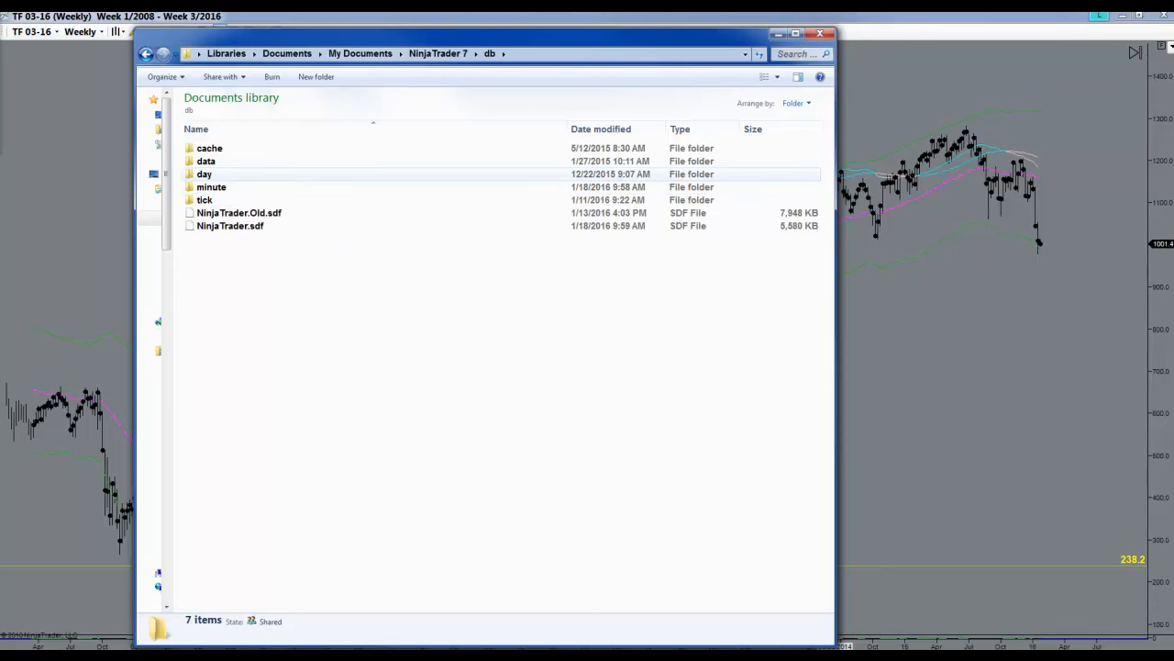
double_click(204, 173)
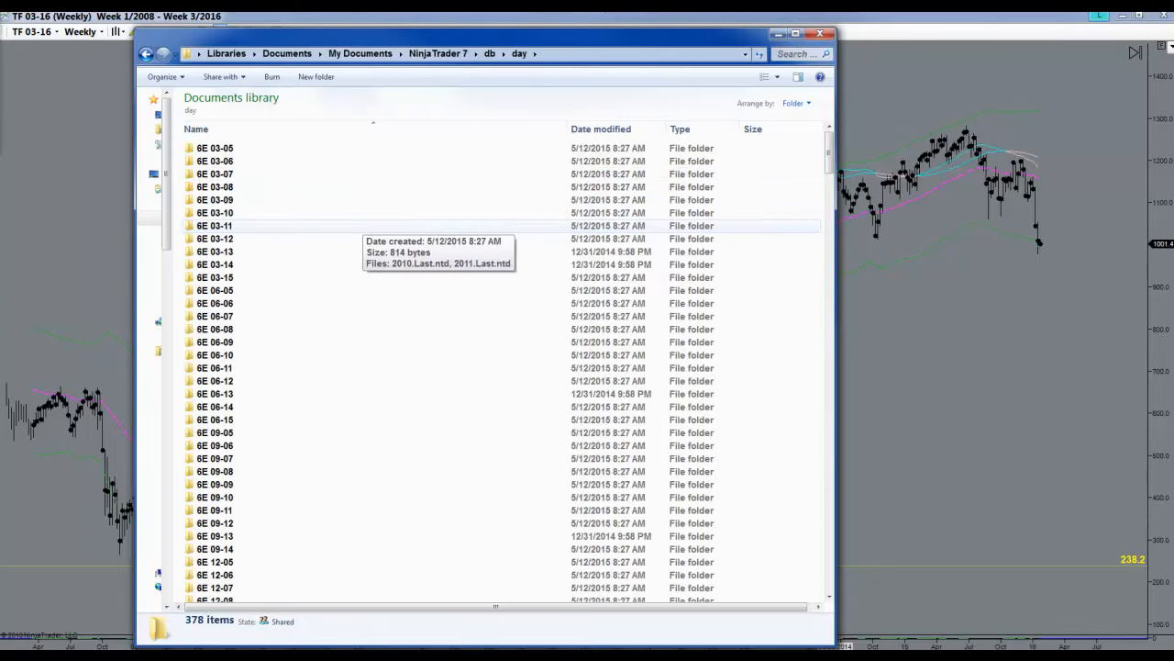
Select all the TF contract folders from TF 03-05 through TF 12-15 in the day folder
scroll(358, 224, down, 20)
scroll(358, 226, down, 20)
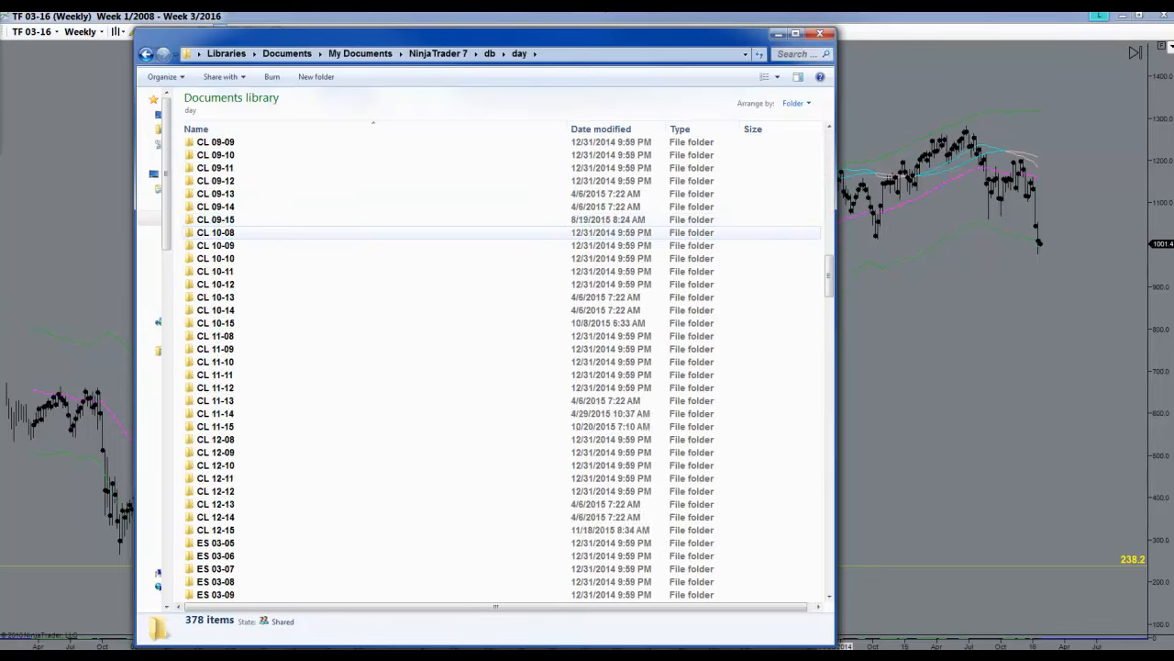
scroll(358, 225, down, 20)
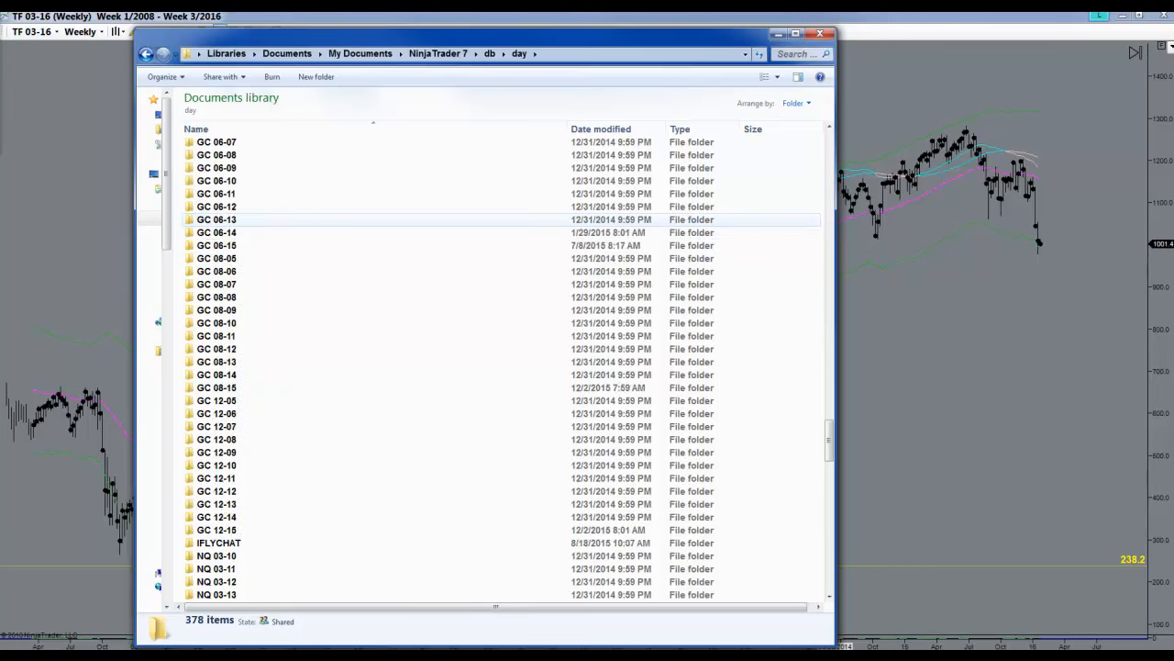
scroll(358, 221, up, 3)
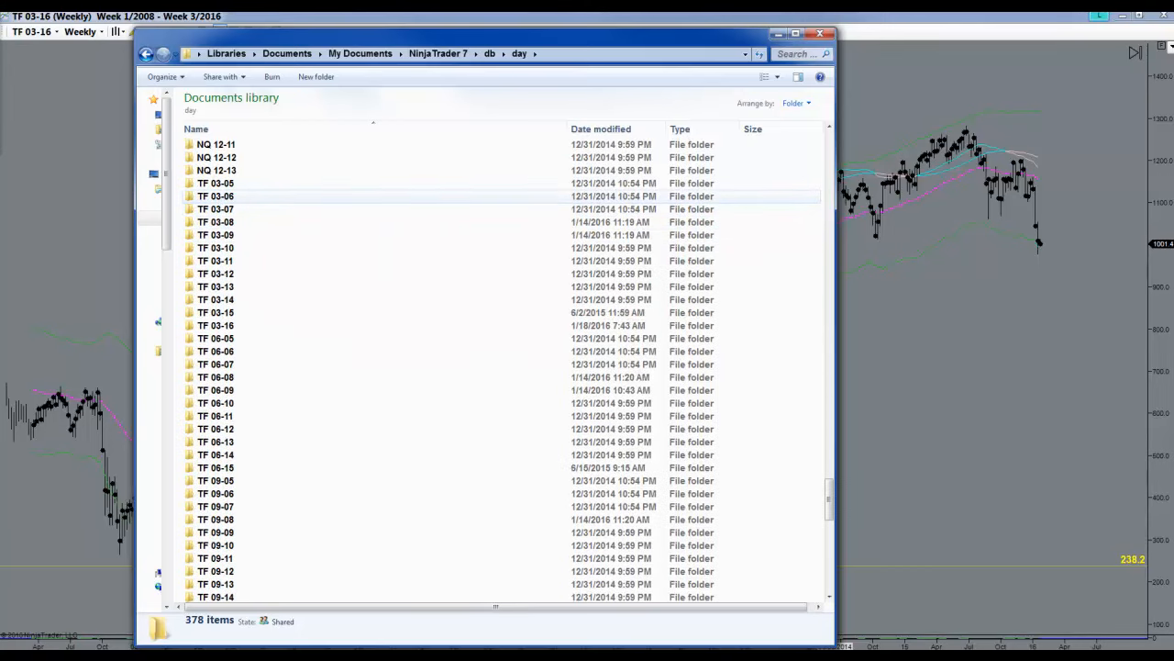
click(367, 182)
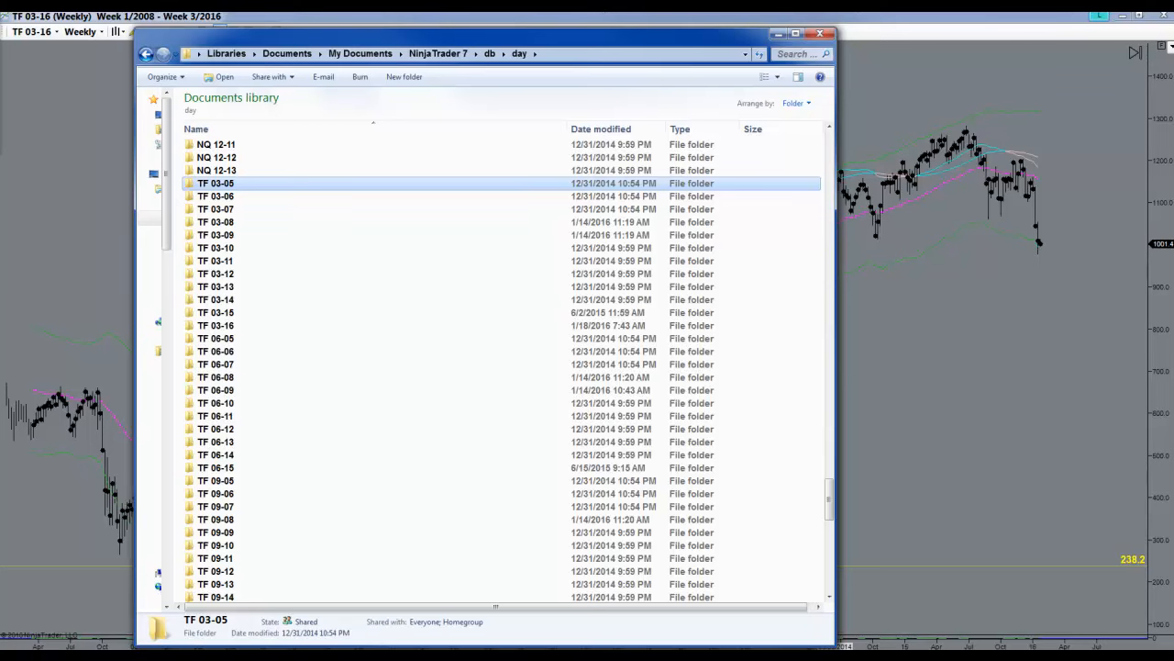
scroll(367, 235, down, 9)
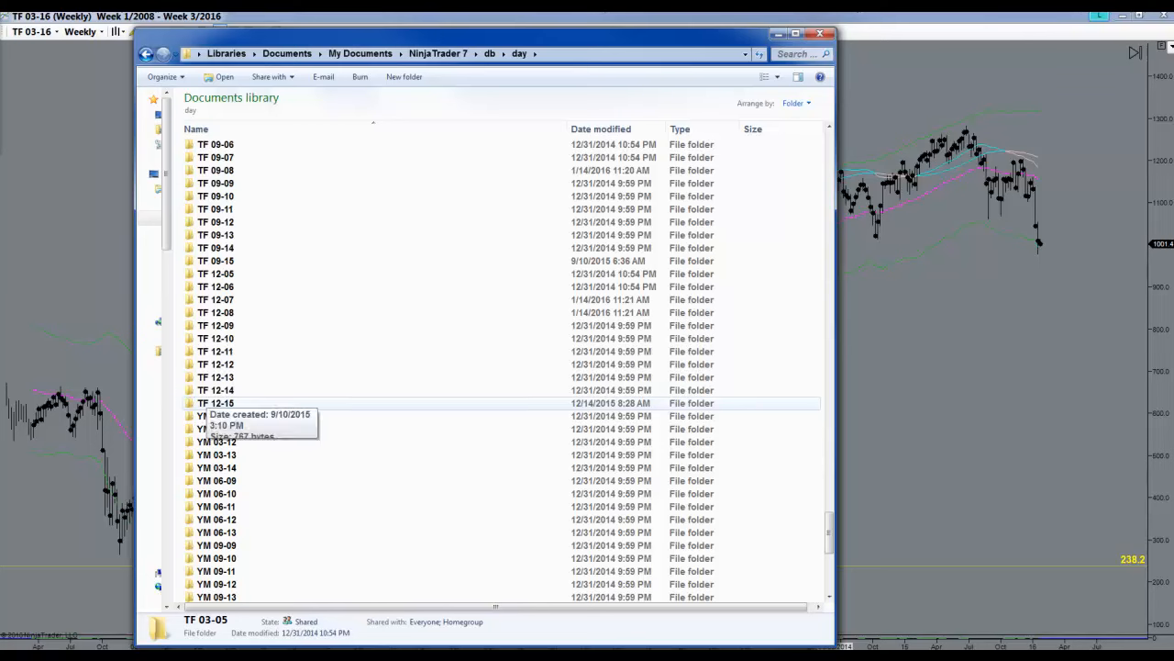
shift+click(216, 403)
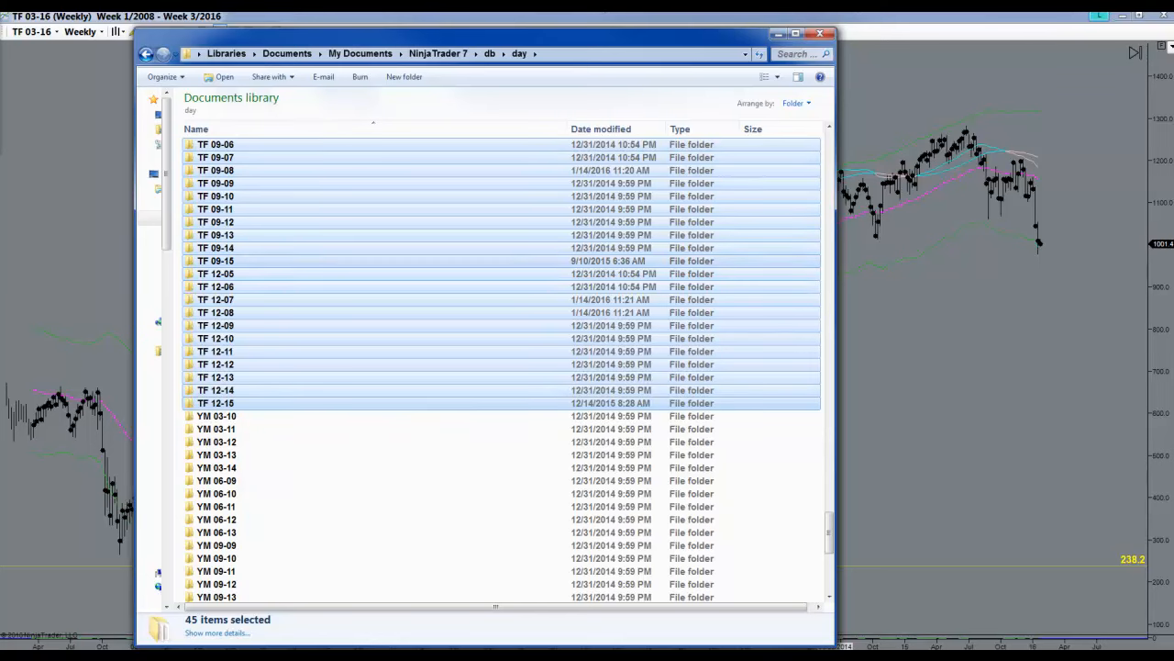
right_click(313, 266)
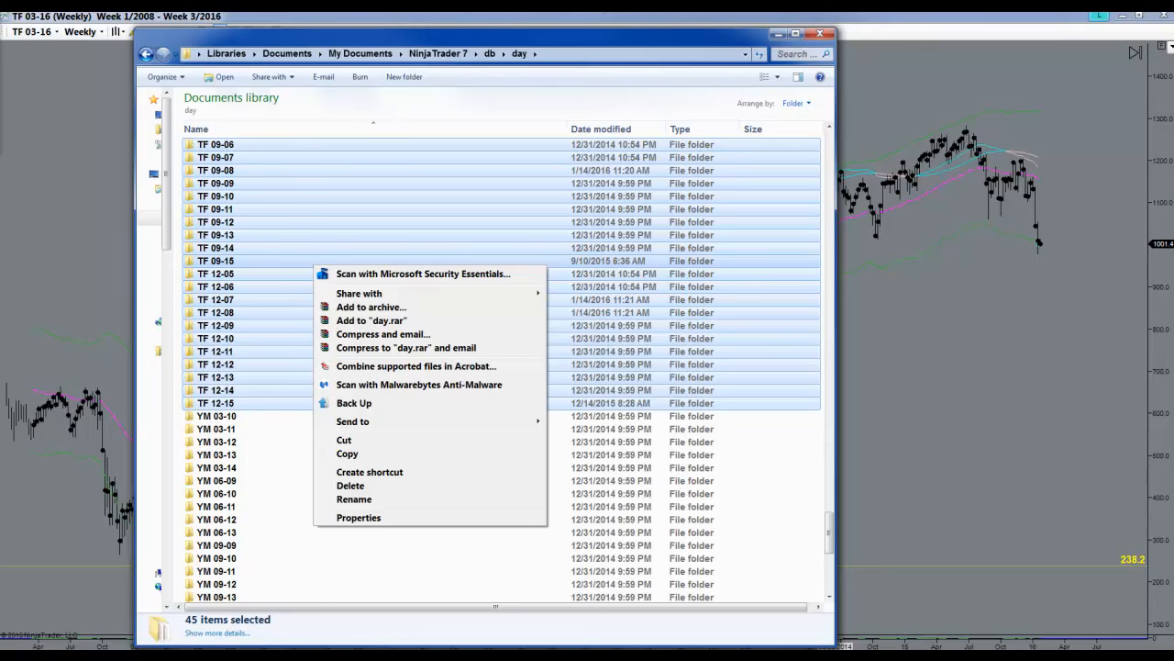
right_click(269, 476)
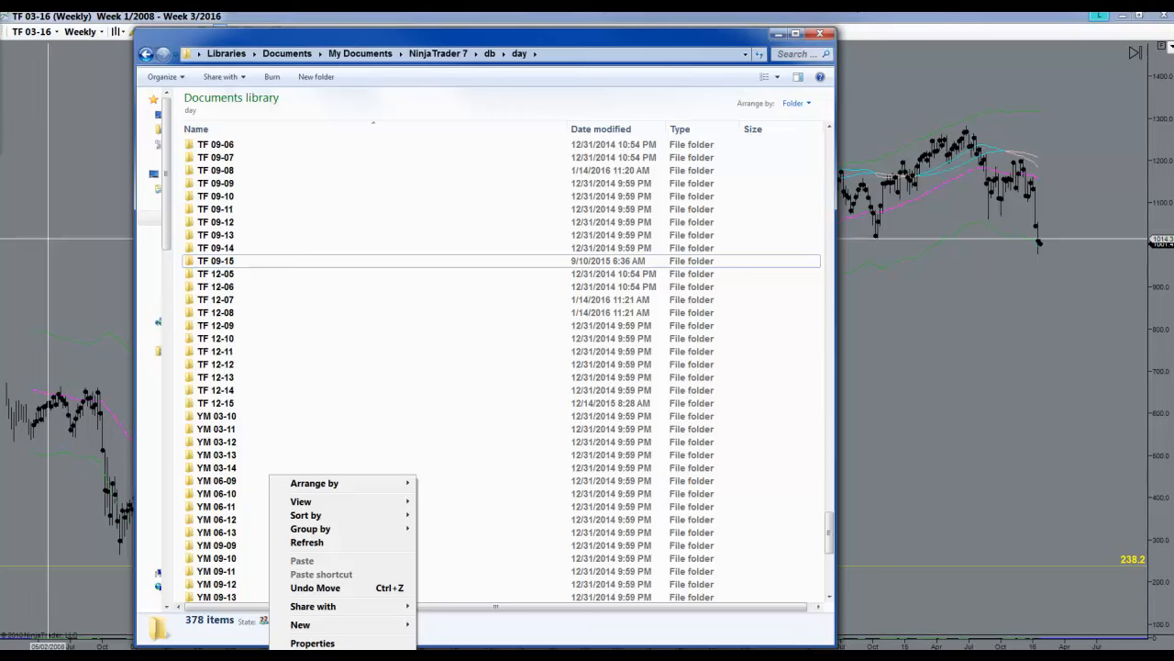
click(315, 588)
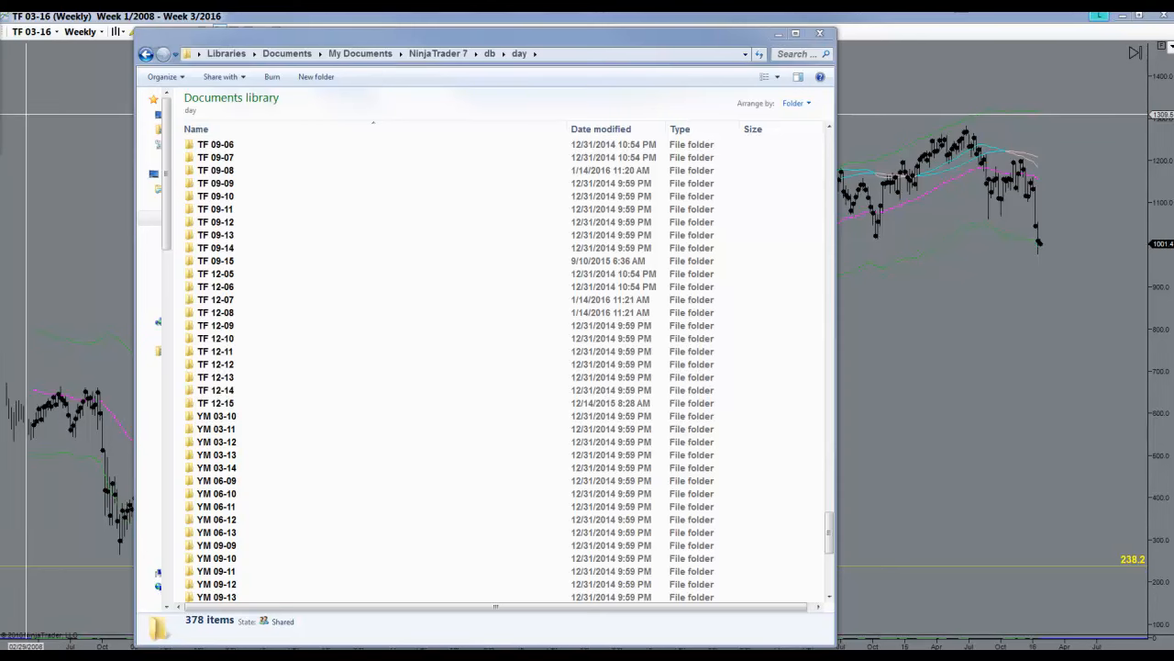
Bring the Ninja Data folder window into view beside the day folder and create a new folder named Day in it
drag(0, 28, 937, 38)
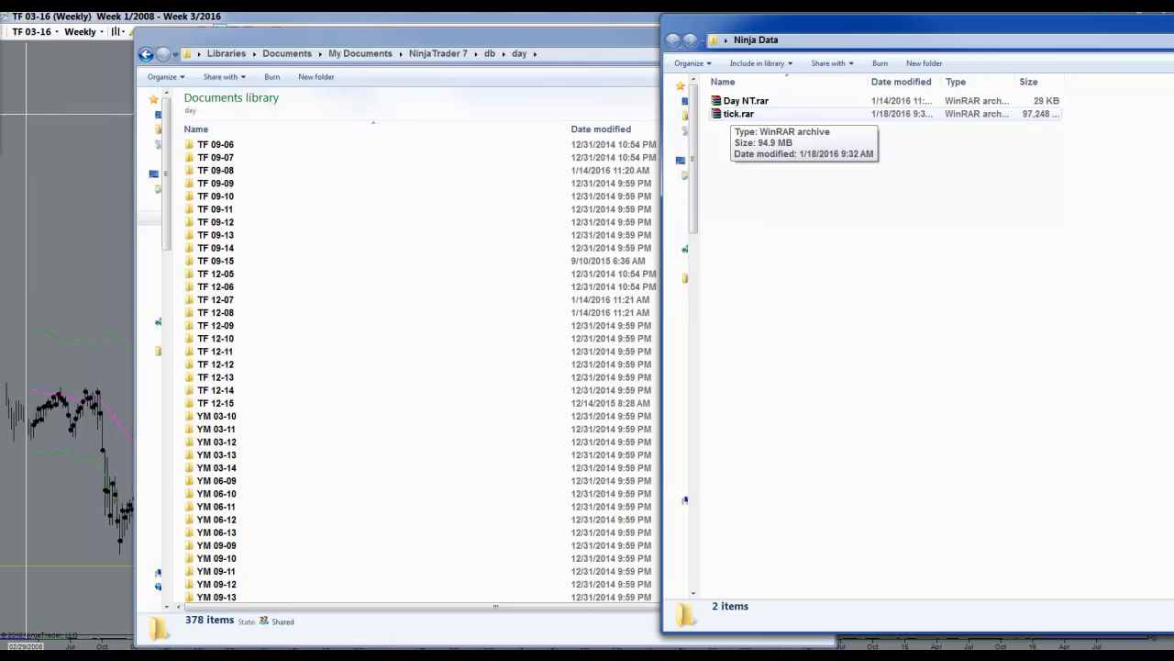
right_click(798, 240)
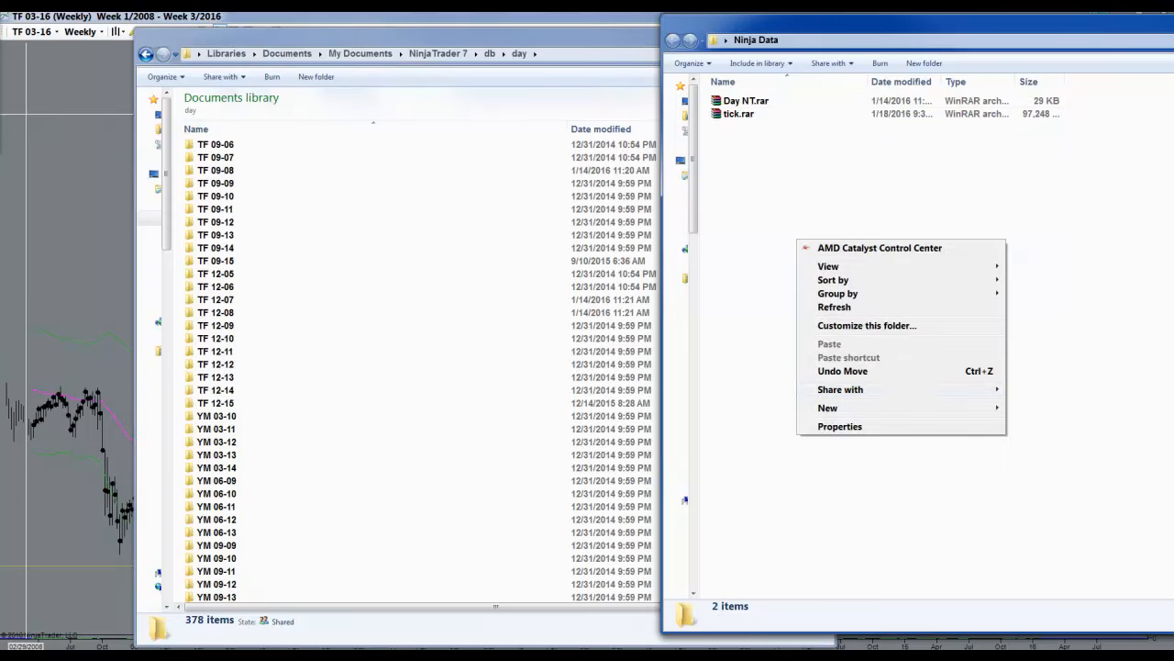
mouse_move(881, 407)
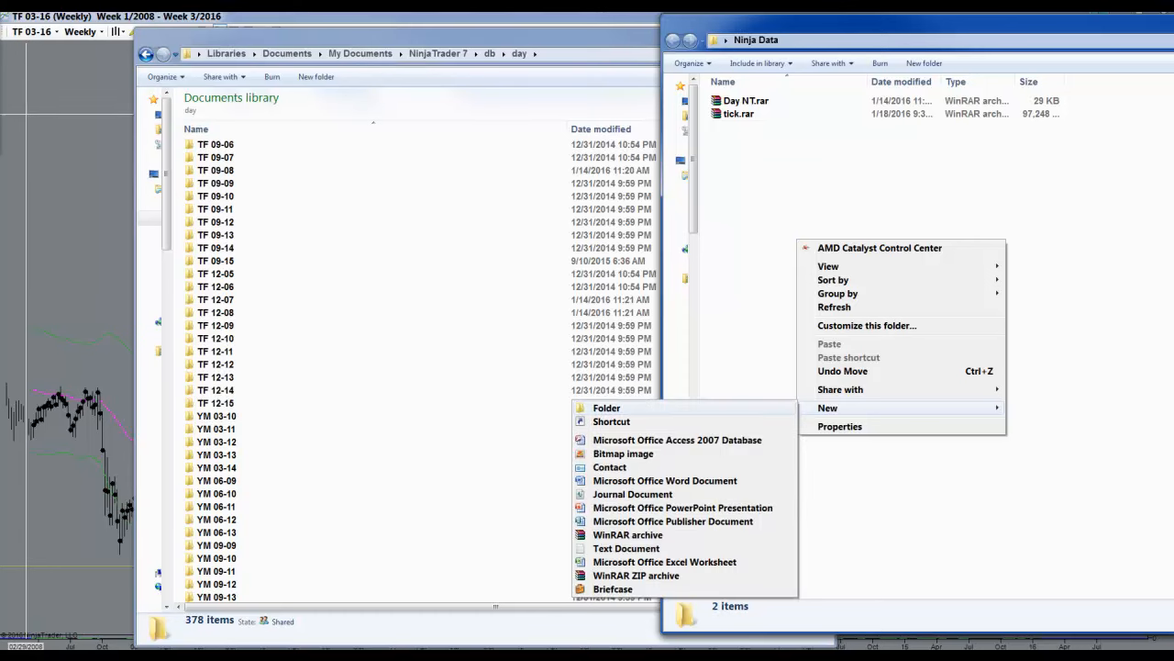
click(606, 408)
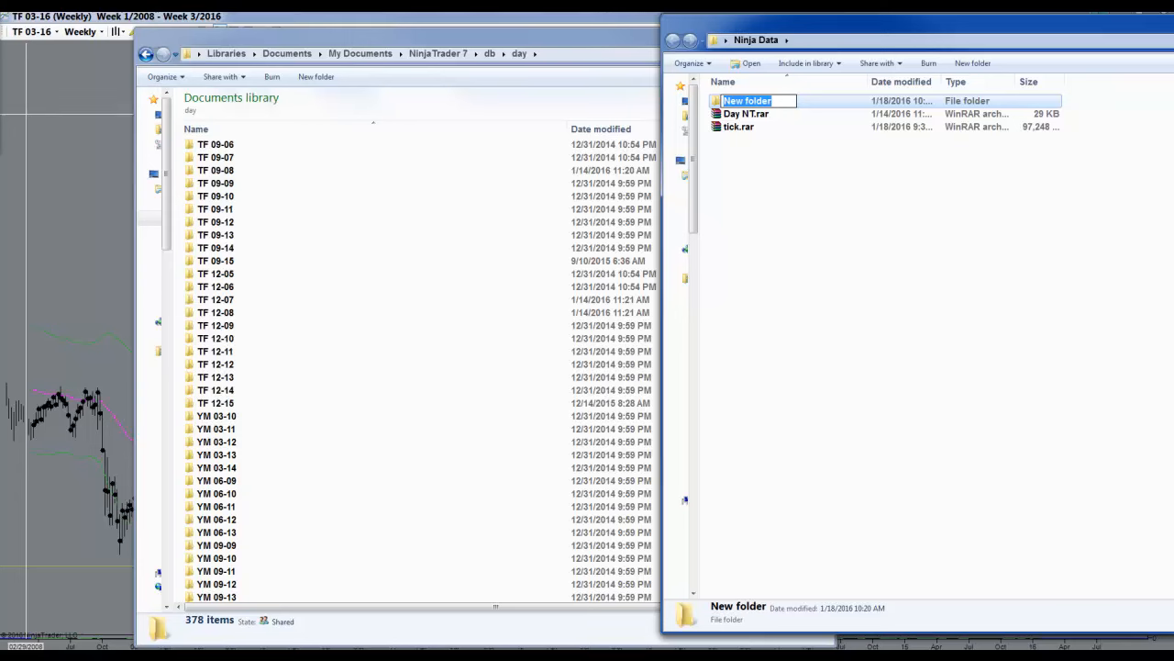
text(Day)
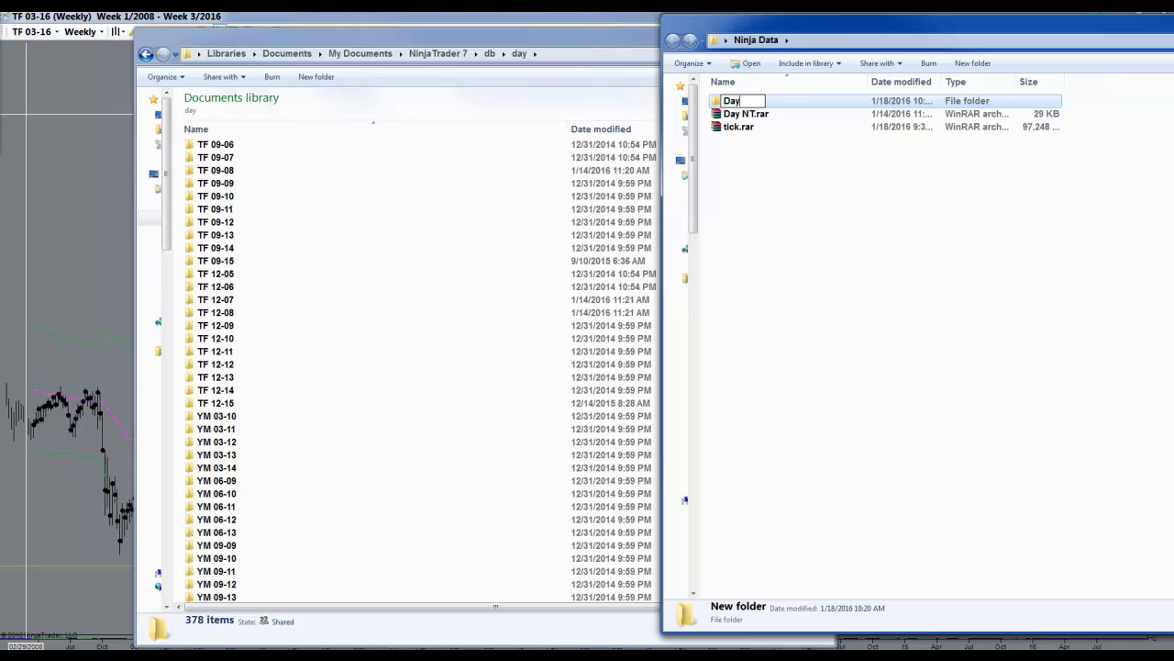
click(826, 220)
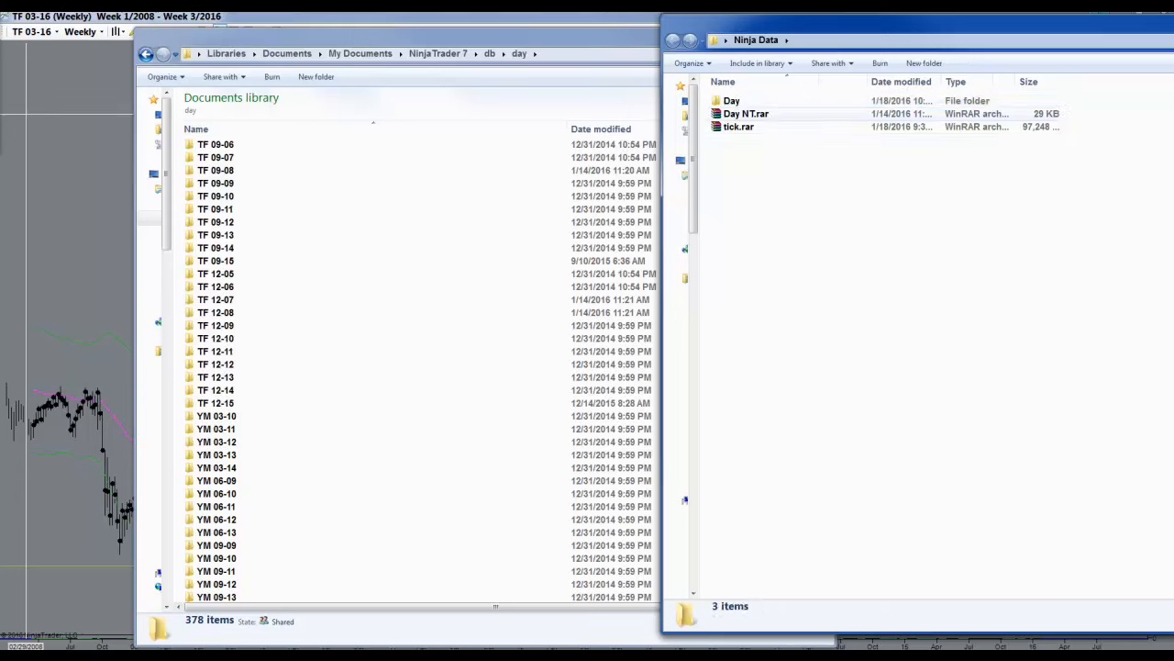
Move Day NT.rar into the Day folder, open that folder and bring up the archive's extraction options
click(748, 114)
drag(748, 114, 732, 101)
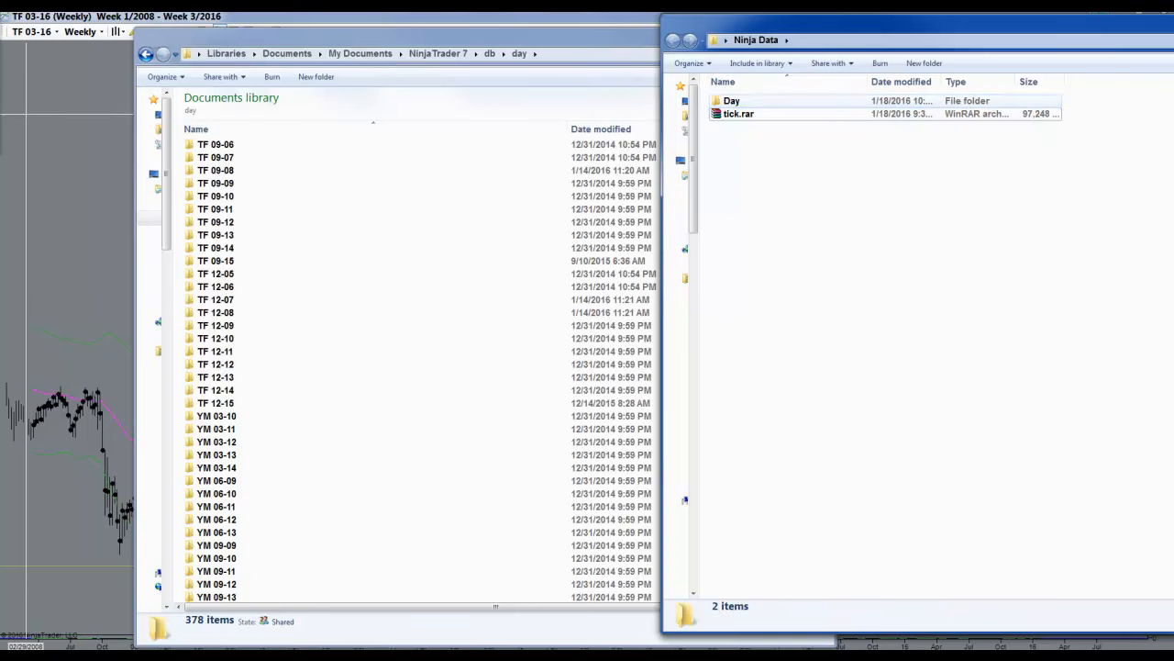
double_click(731, 101)
click(745, 101)
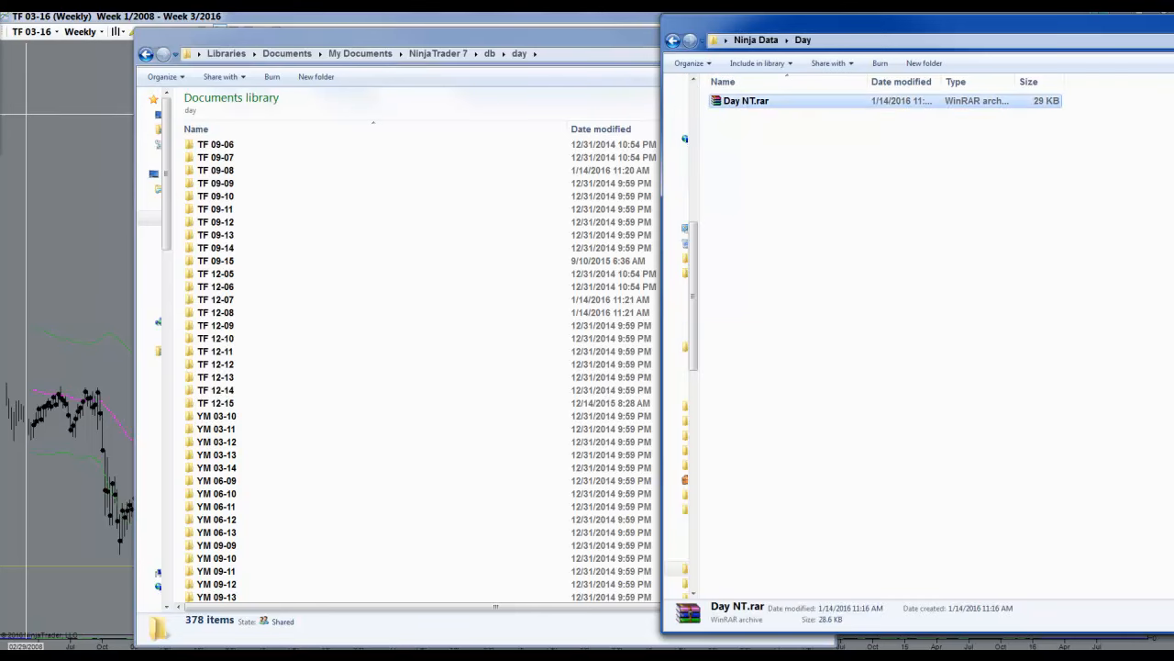
right_click(748, 103)
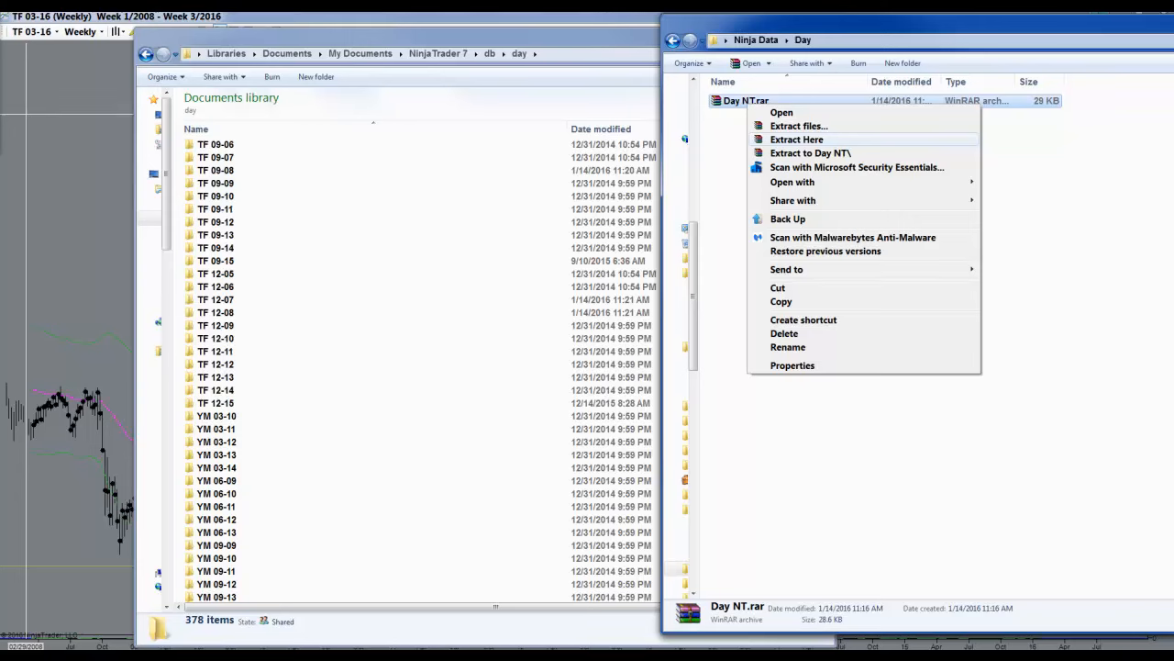
click(797, 139)
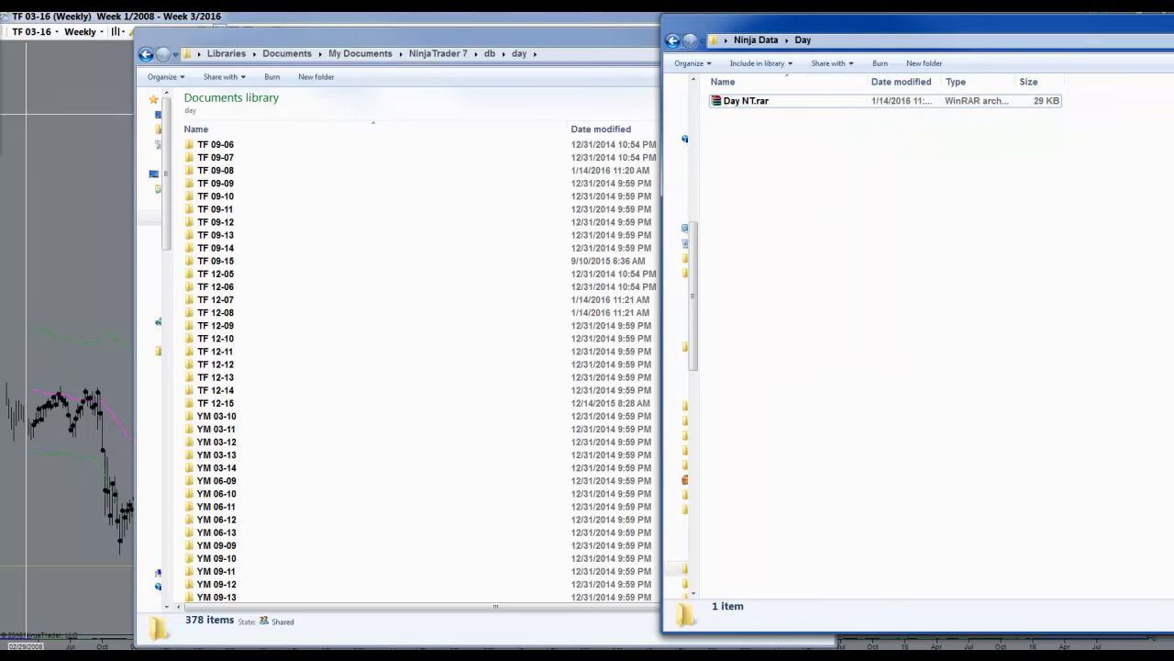
Return to the Ninja Data folder and create a new folder named Tick in it
key(BackSpace)
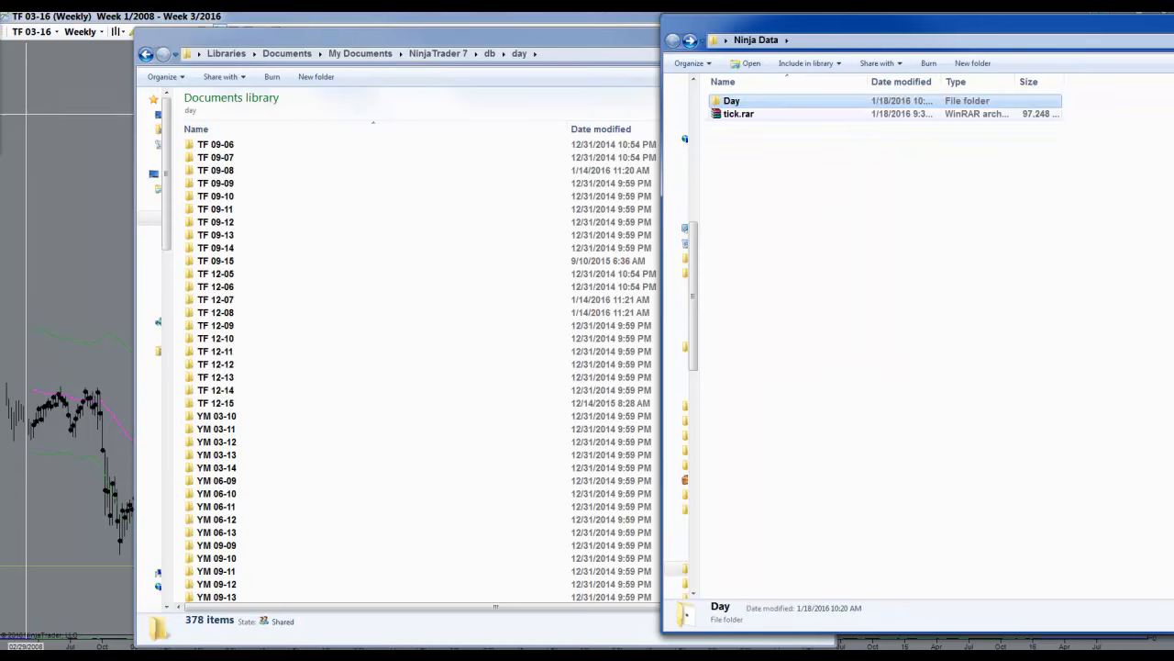
click(854, 192)
right_click(754, 175)
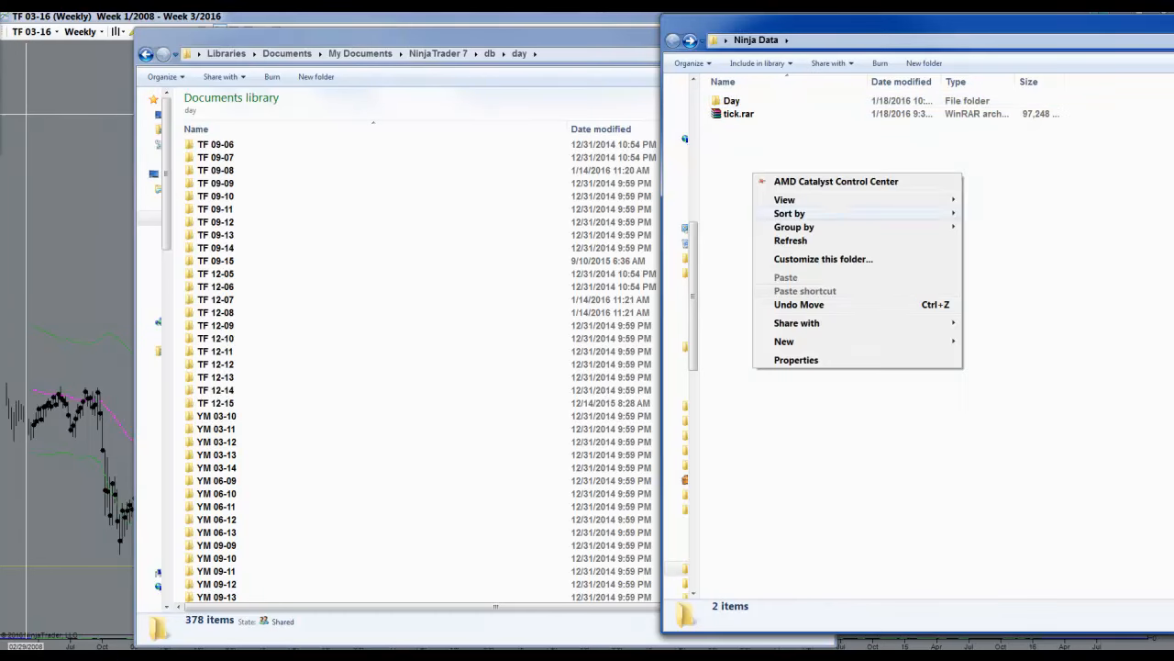
mouse_move(787, 342)
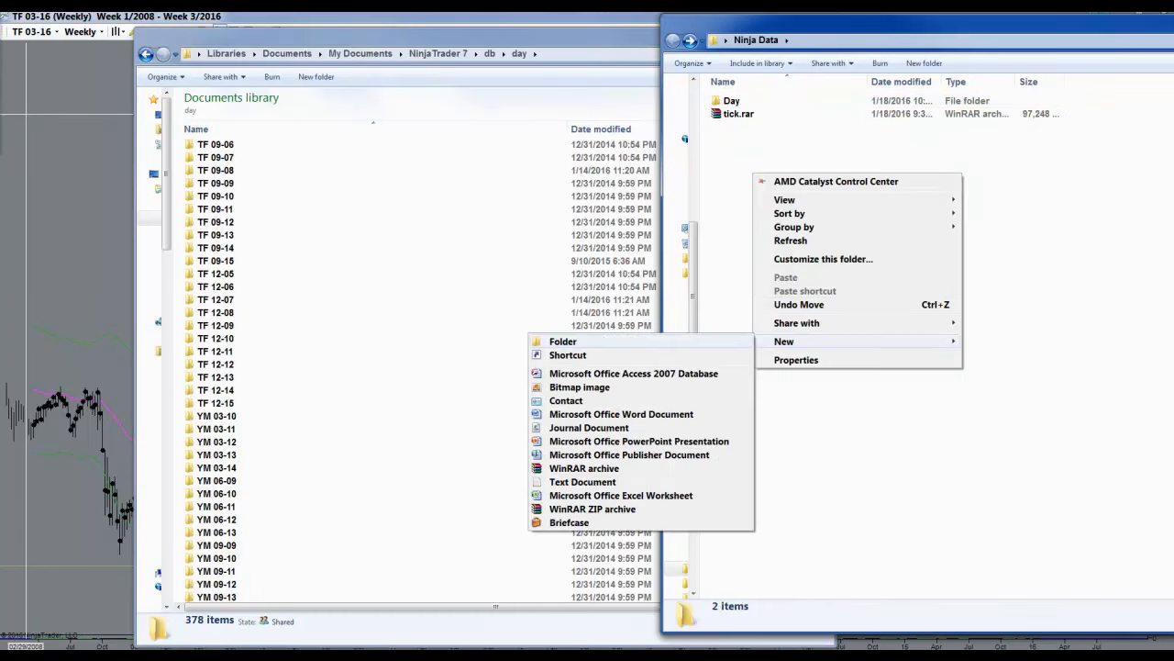
click(564, 341)
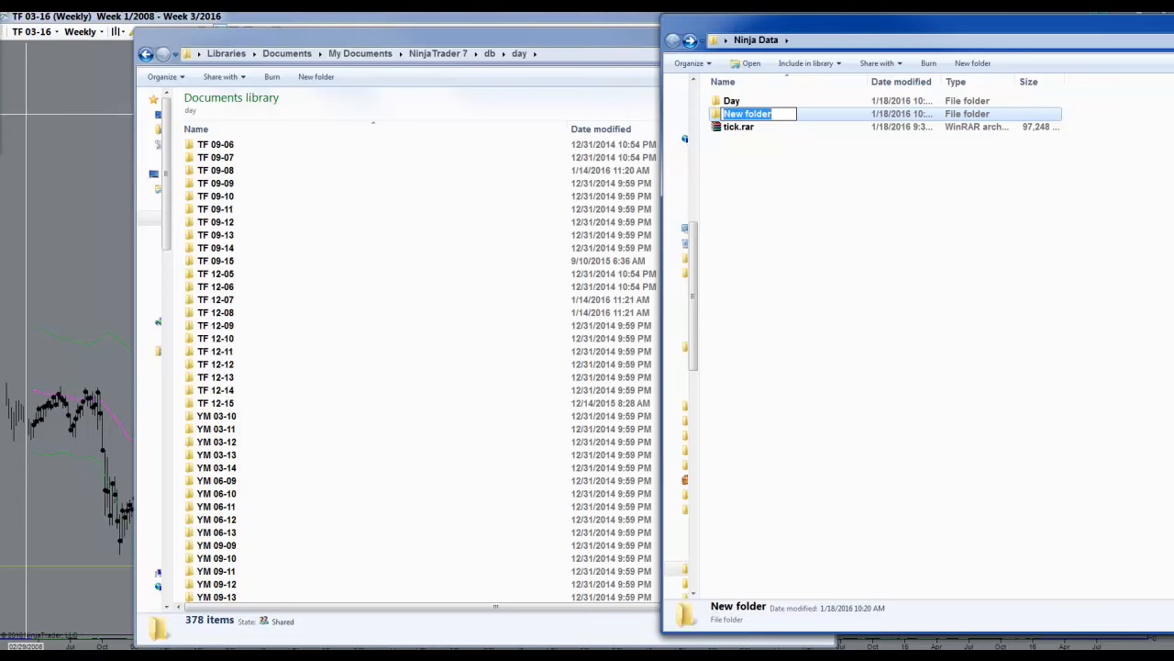
text(Tick)
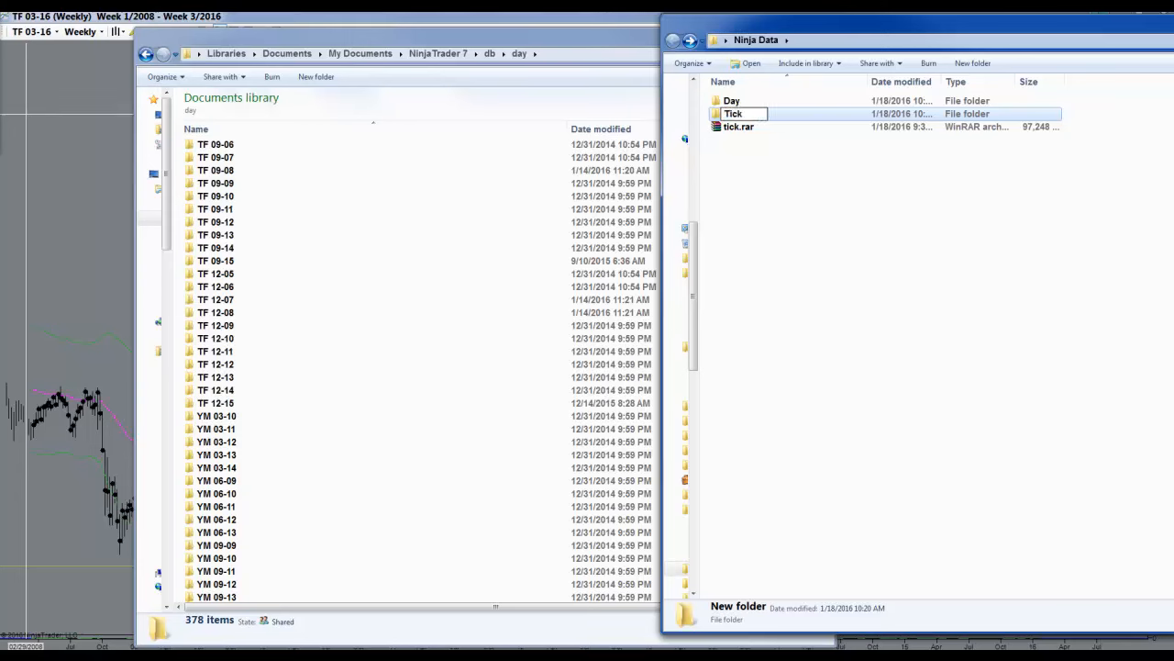
key(Return)
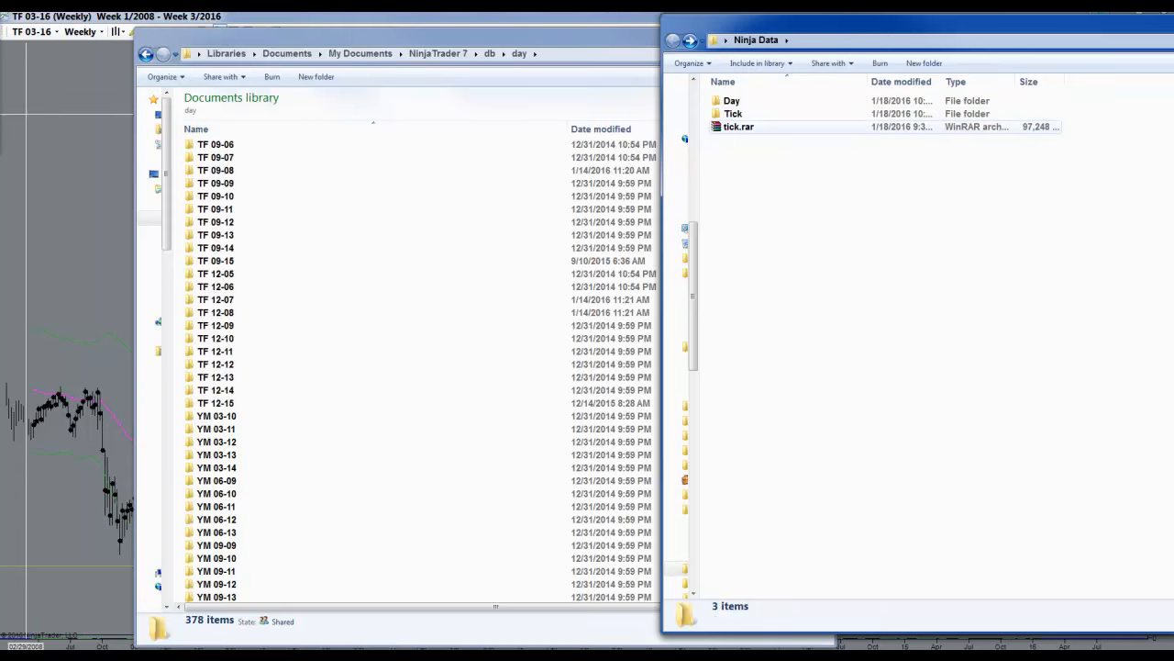
Move tick.rar into the Tick folder, open that folder and view the archive's extraction options without extracting
drag(737, 127, 733, 115)
click(733, 115)
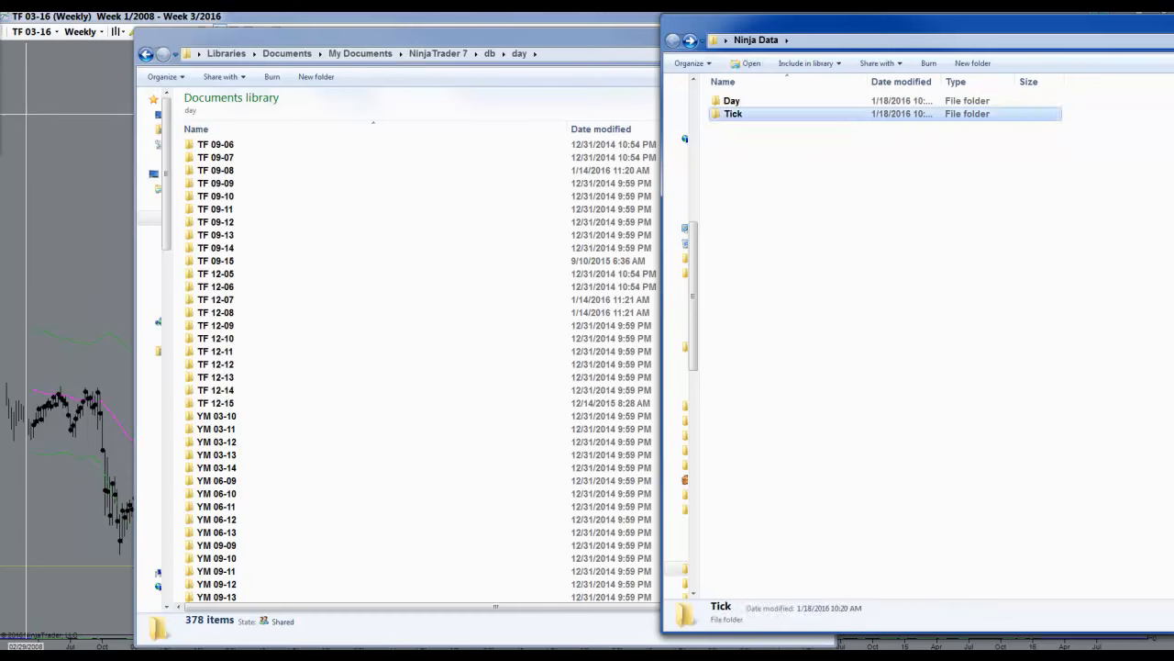
double_click(733, 114)
click(731, 101)
right_click(738, 101)
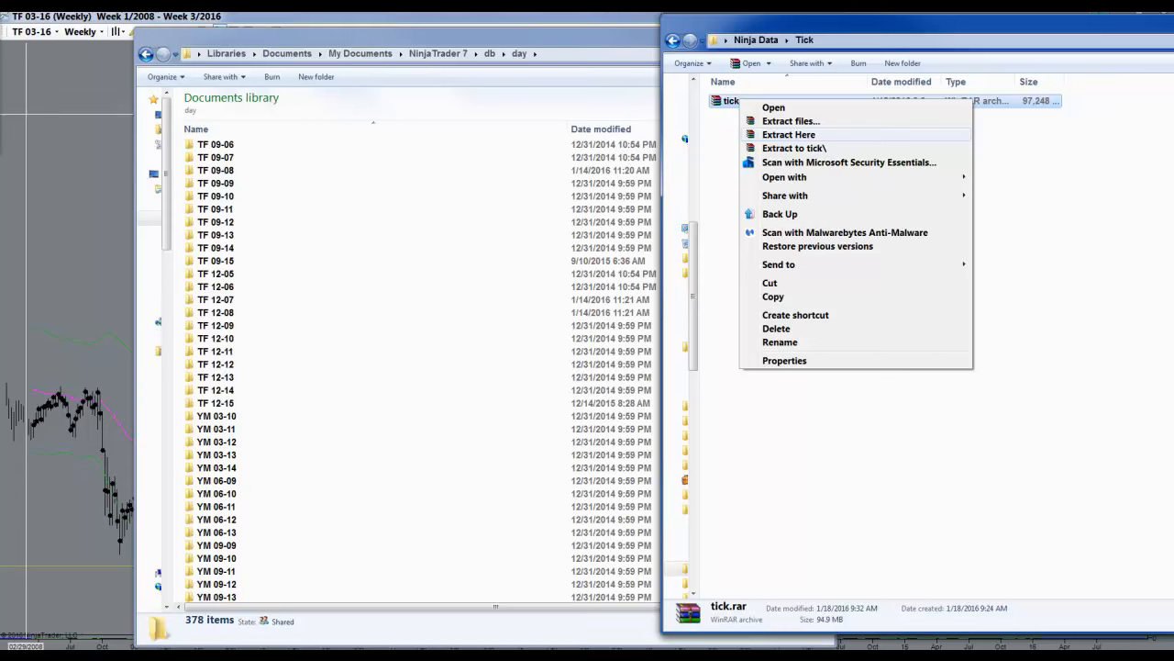
click(1020, 174)
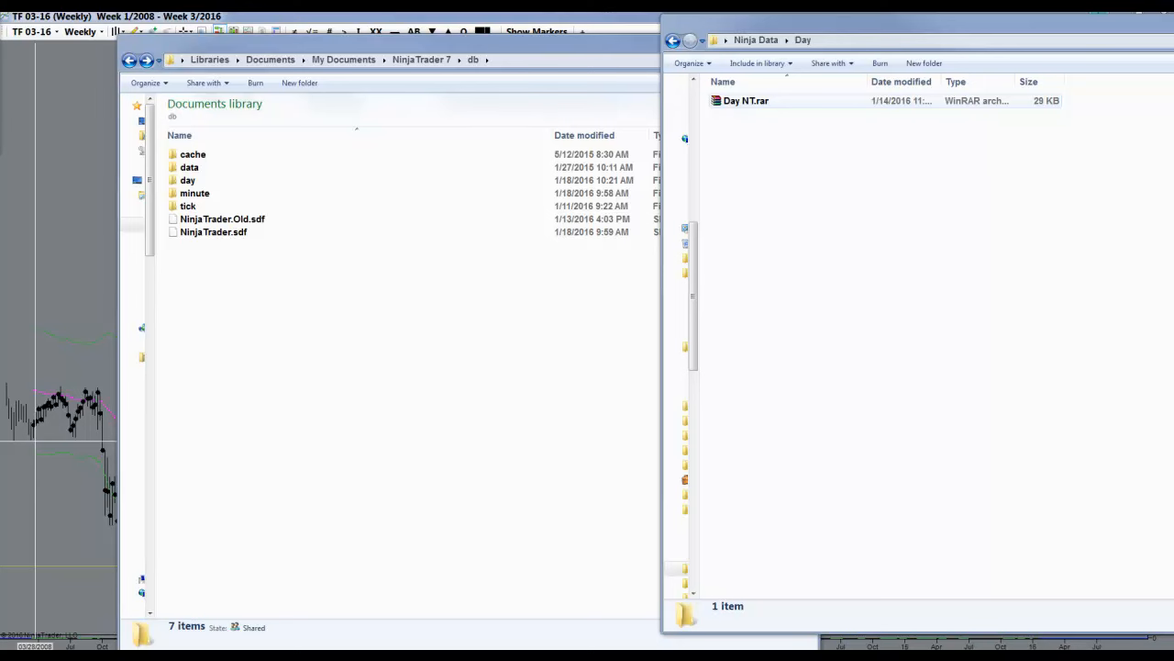
Move Day NT.rar into the day folder inside NinjaTrader 7's db folder, and view its extraction options there
drag(743, 101, 222, 182)
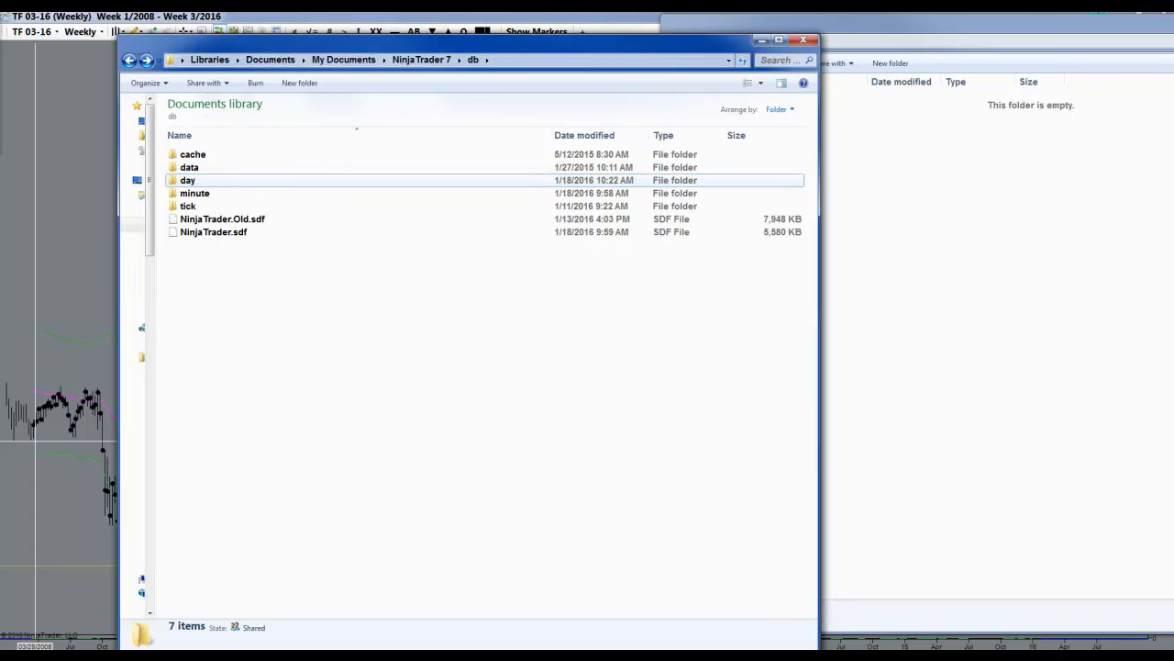
double_click(189, 180)
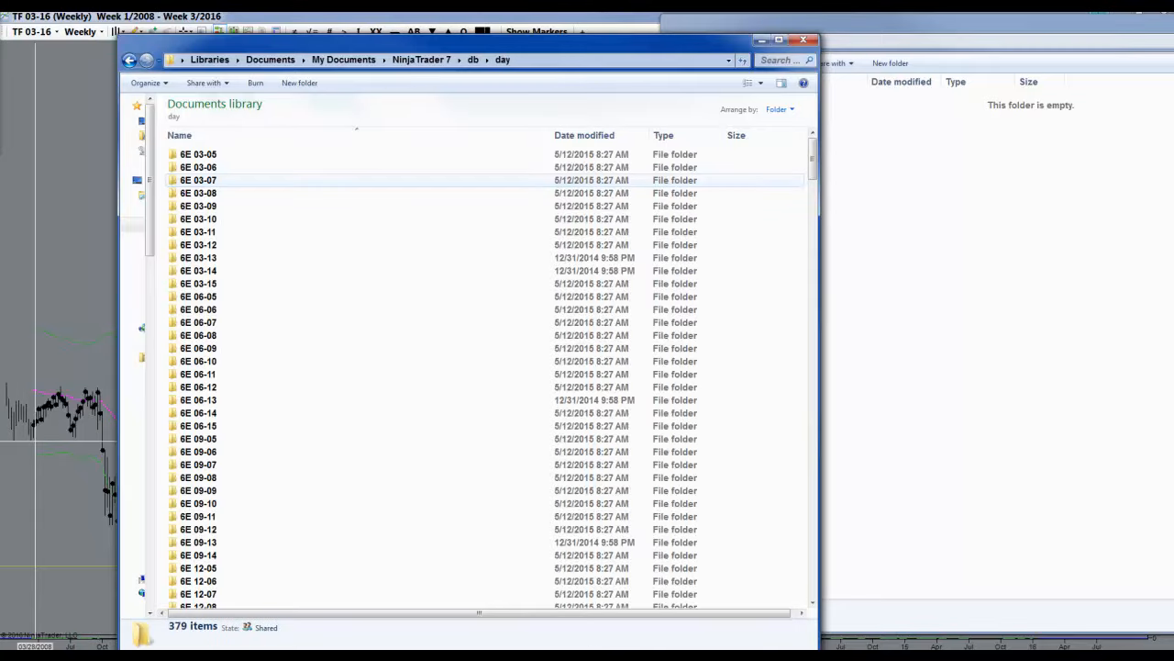
scroll(487, 376, down, 20)
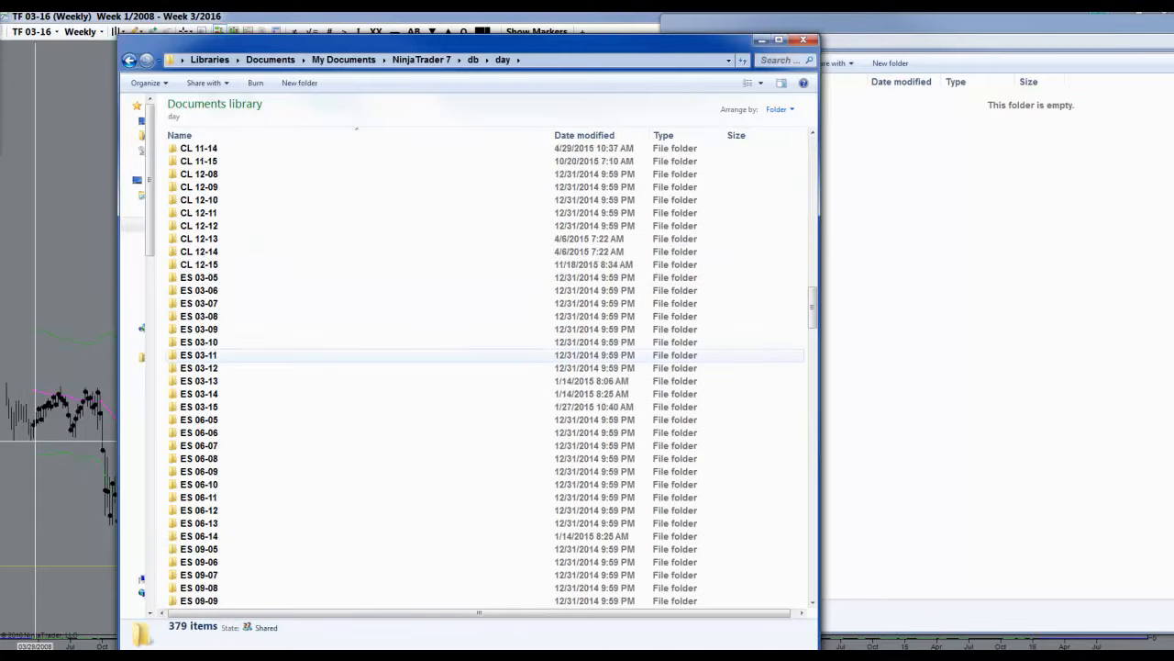
scroll(486, 394, down, 20)
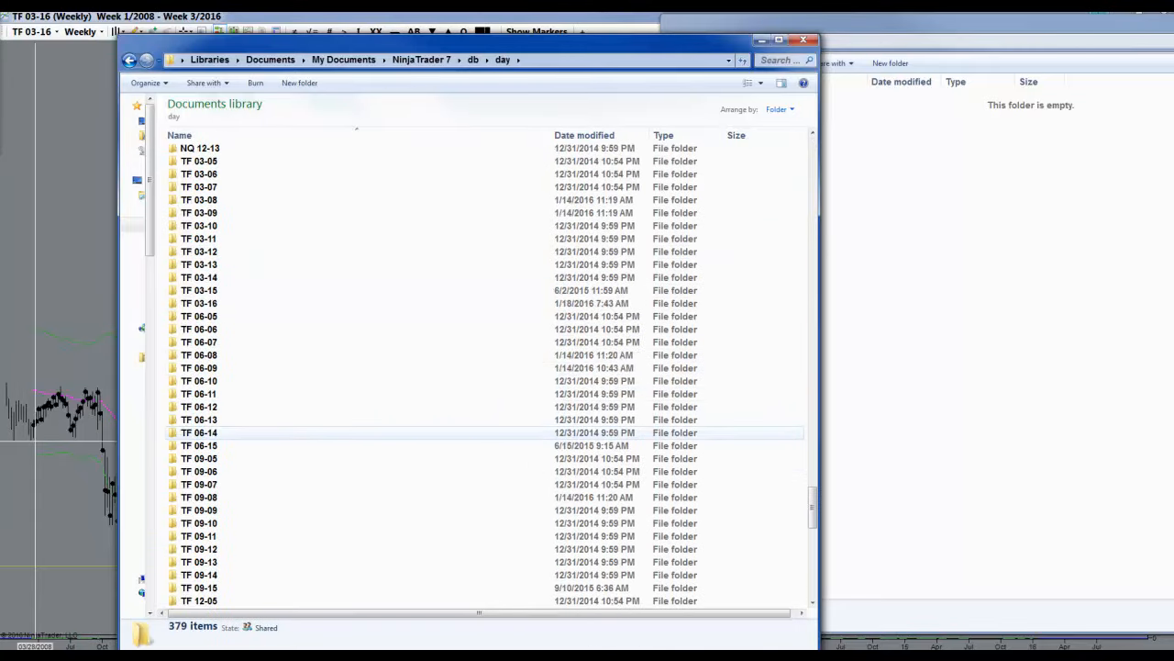
scroll(486, 432, down, 3)
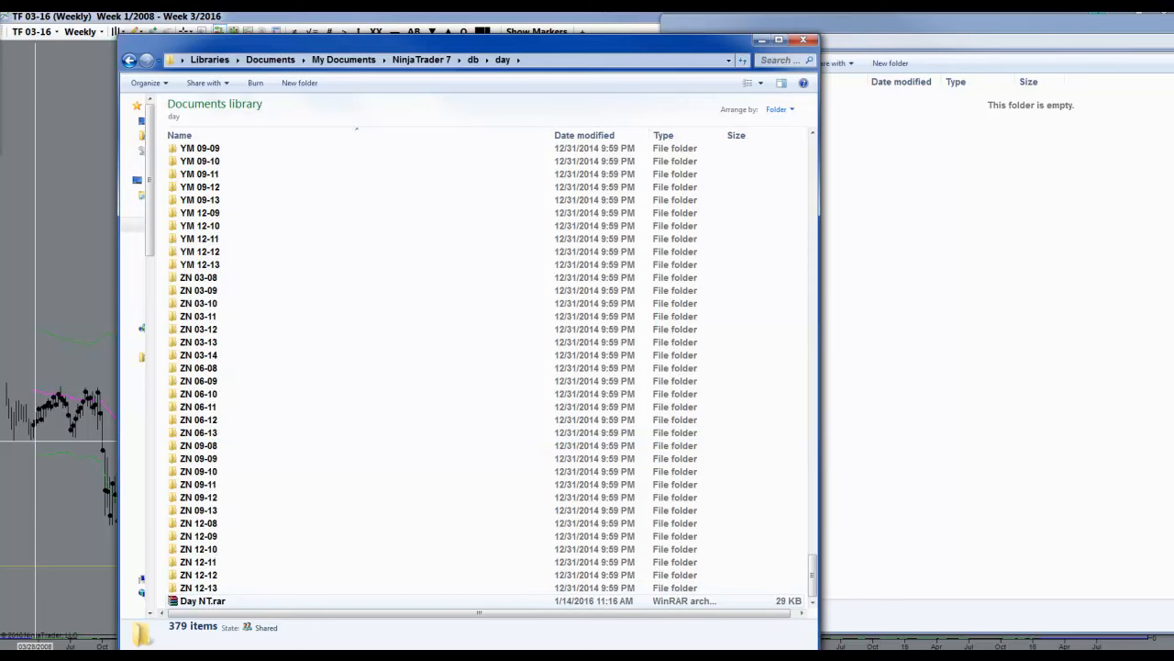
right_click(196, 601)
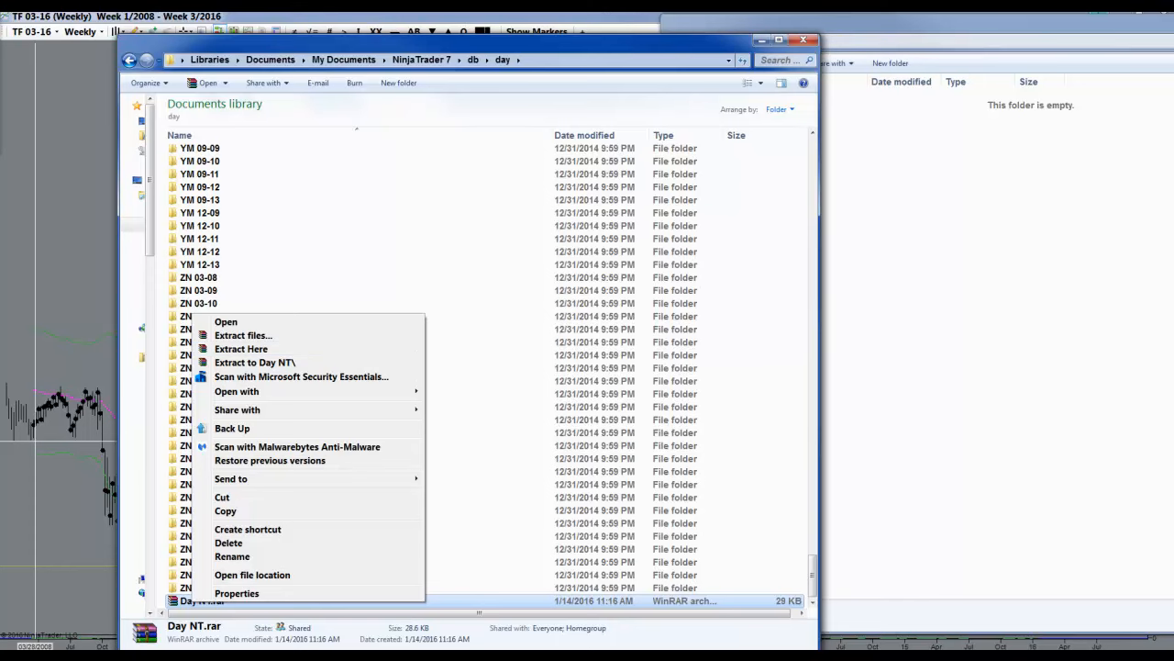
click(344, 213)
Locate the TF contract folders in the day folder, starting at TF 03-05, and select TF 03-10
scroll(345, 221, up, 16)
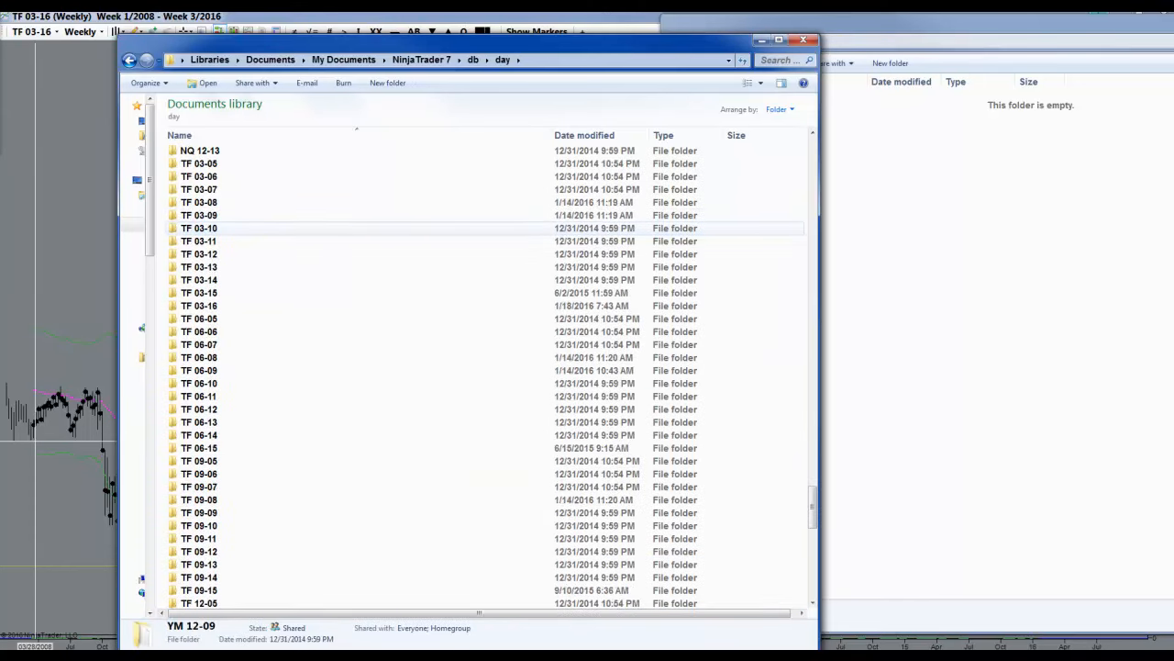
drag(199, 163, 209, 191)
click(275, 254)
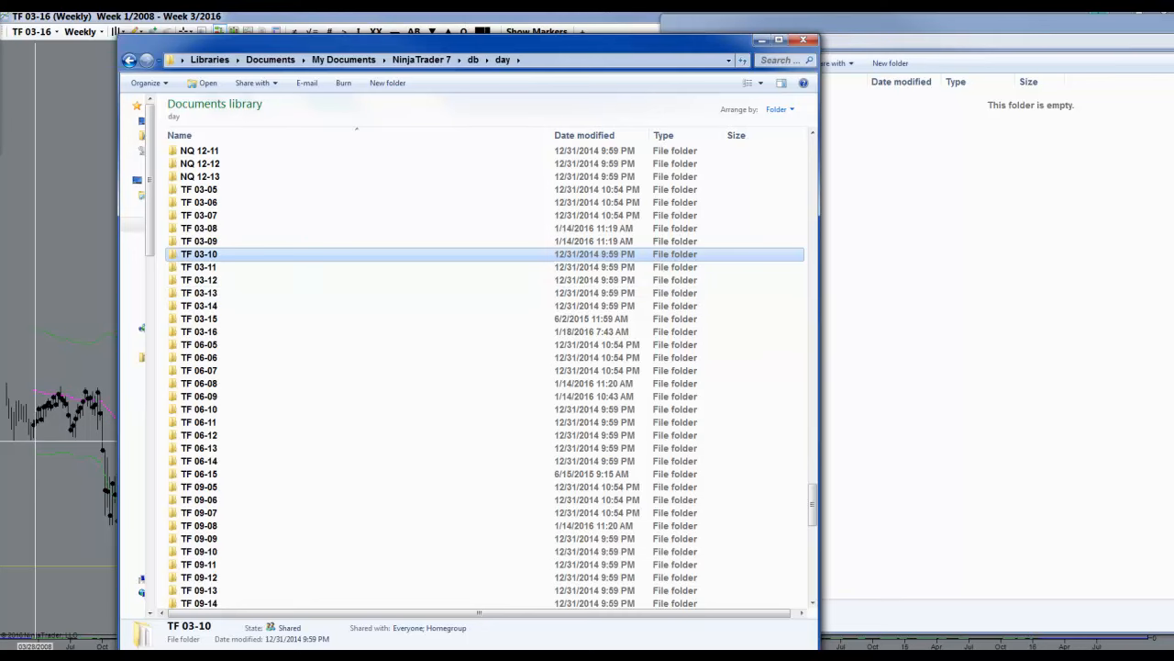
Open the Tick folder in the Ninja Data window and the tick folder of NinjaTrader 7's db in the other window
click(963, 349)
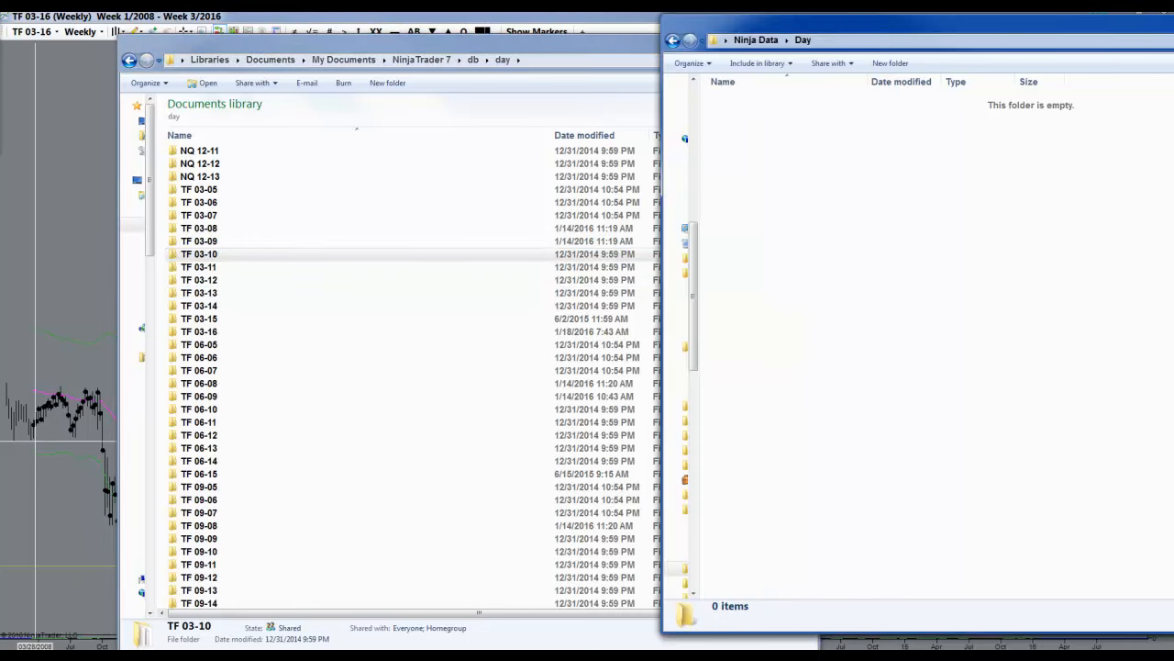
key(alt+Left)
double_click(733, 114)
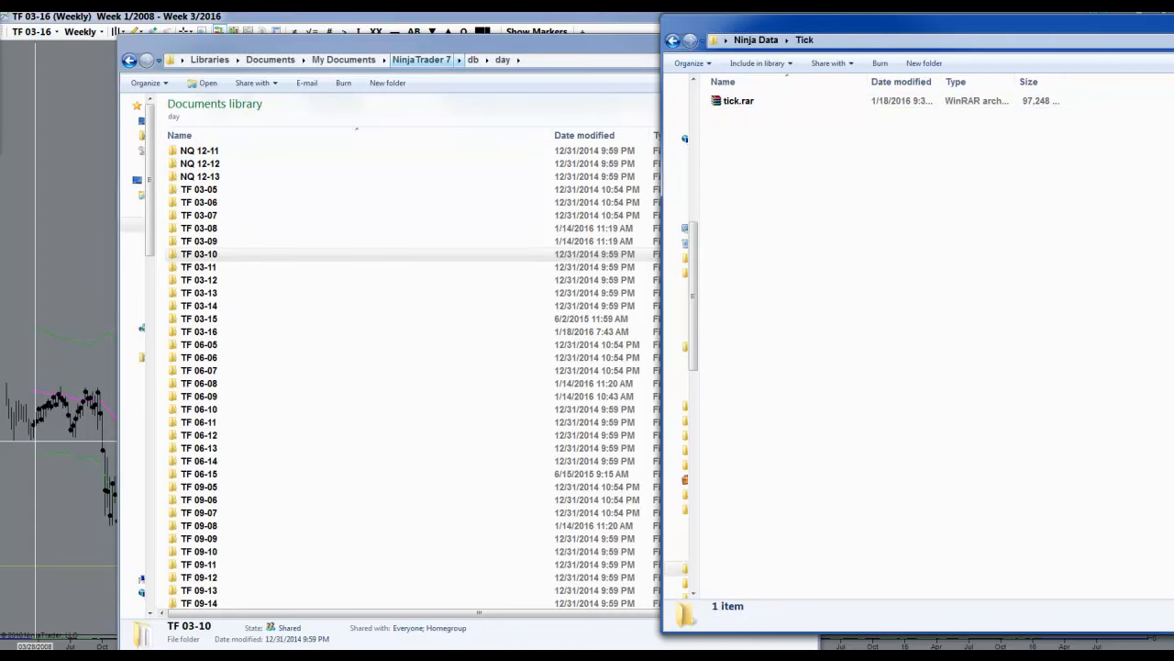
click(472, 59)
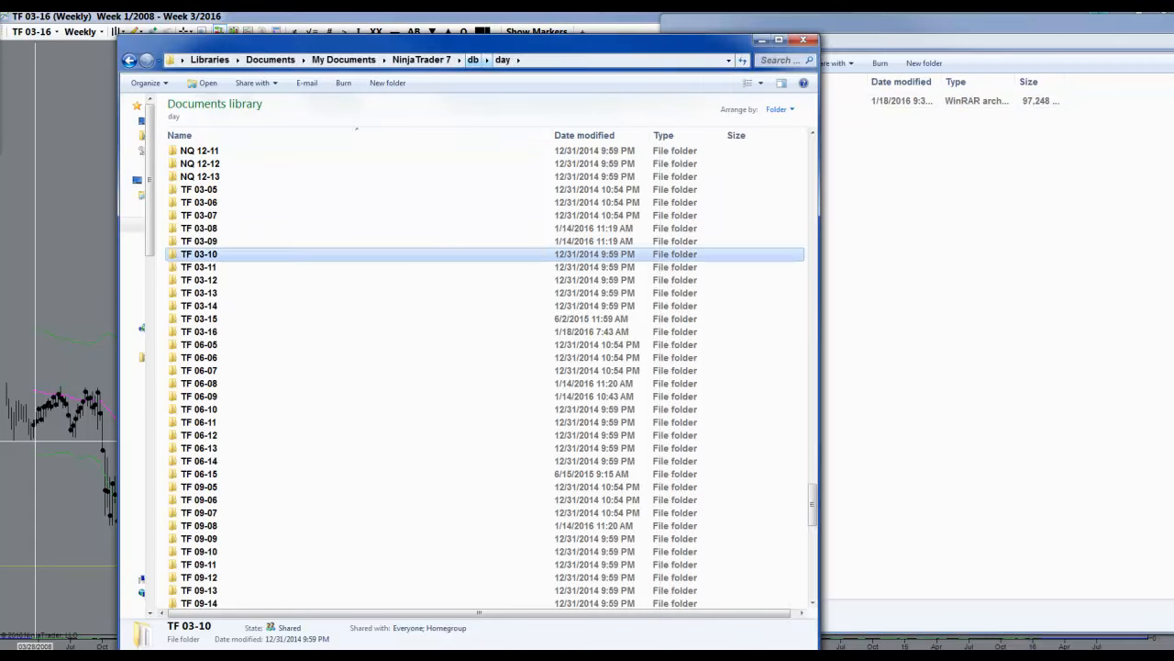
click(926, 220)
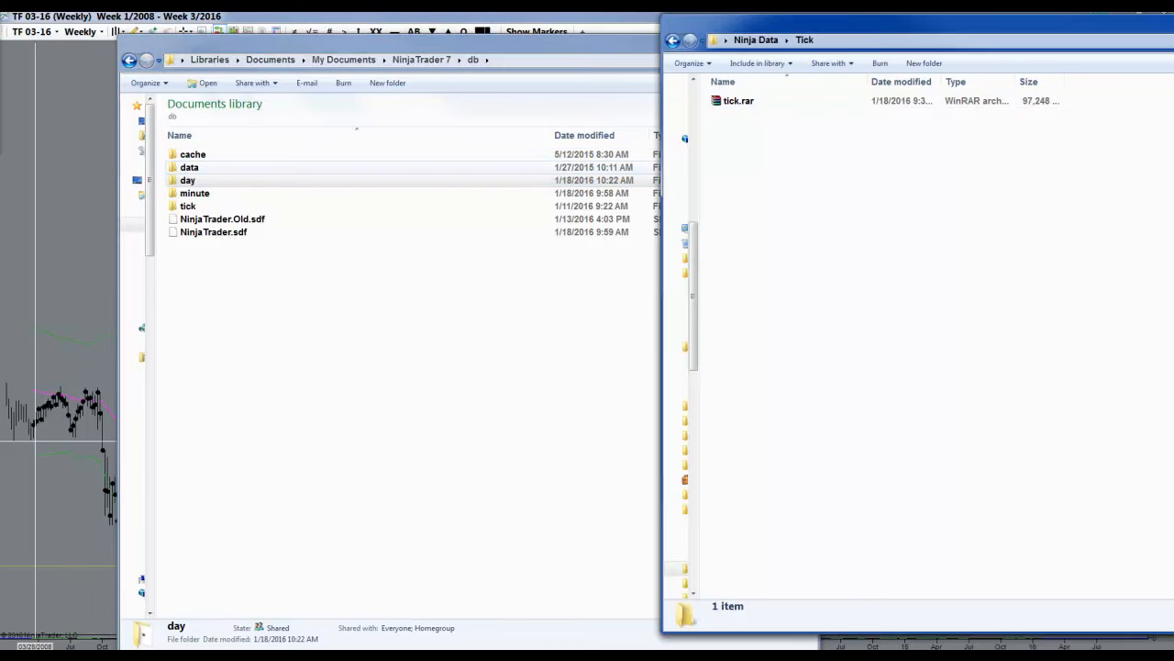
click(188, 207)
double_click(188, 207)
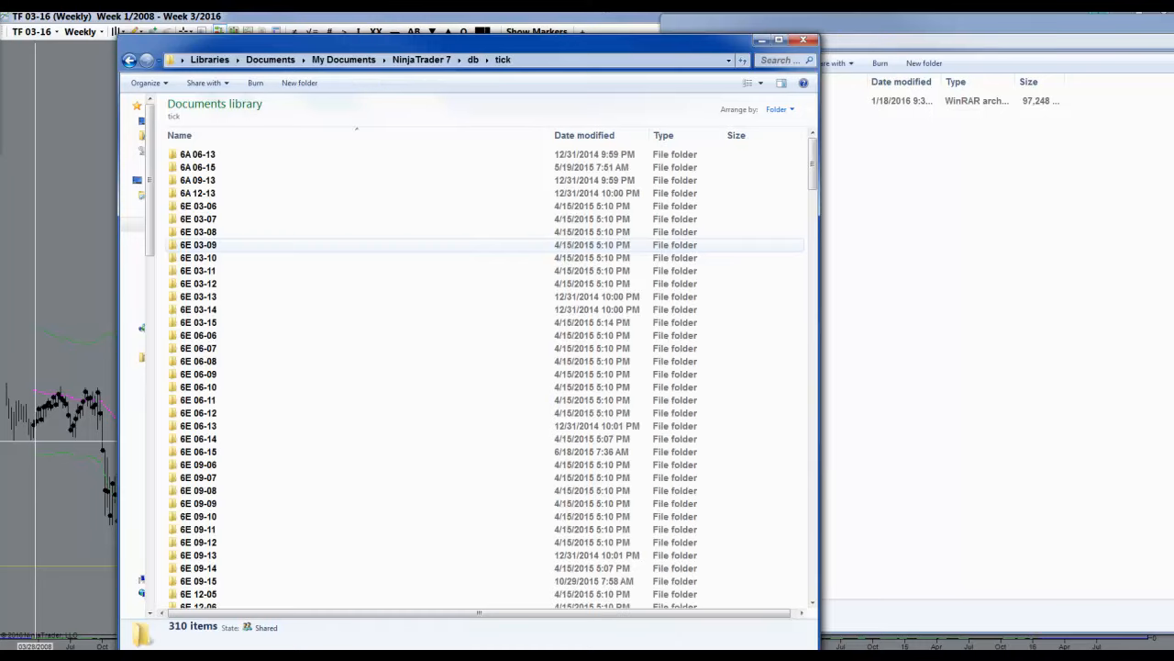
Select the contract folders TF 03-05 through TF 12-15 in the tick folder, view the available file commands, and dismiss them
scroll(459, 251, down, 20)
scroll(459, 252, down, 20)
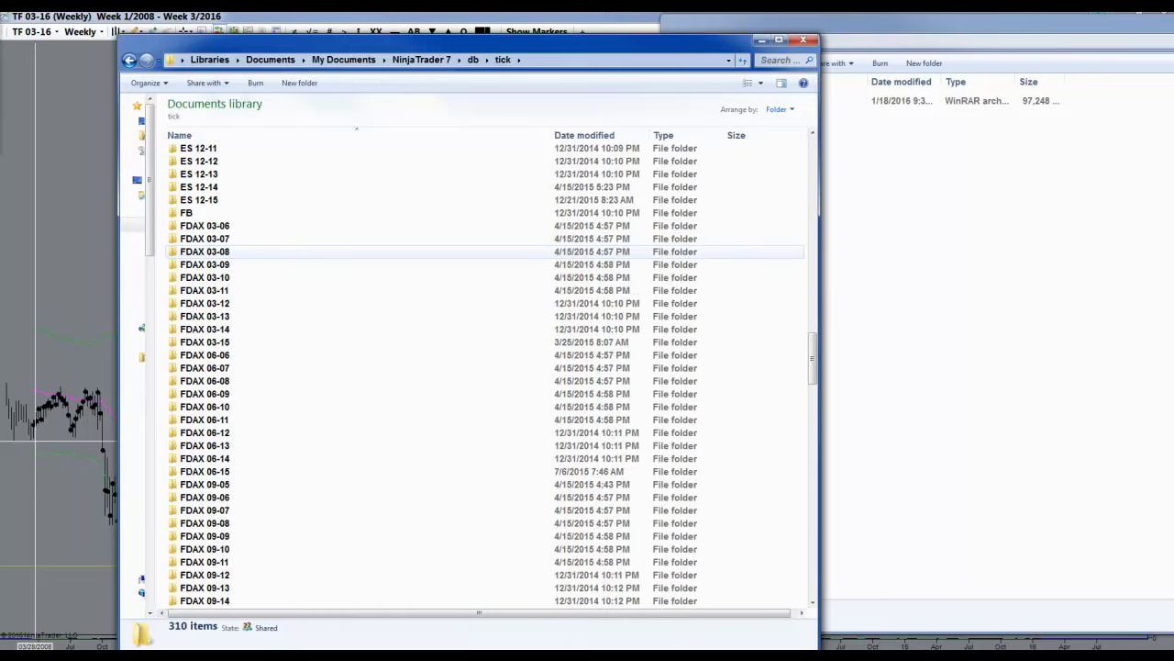
scroll(458, 251, up, 6)
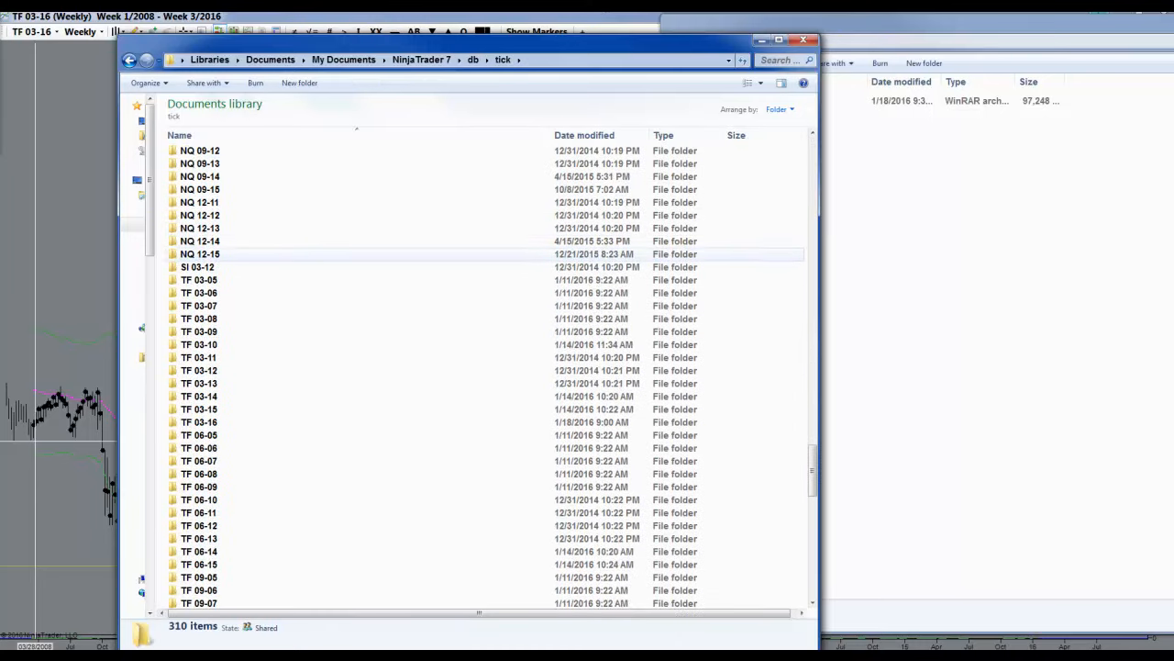
click(199, 280)
scroll(367, 473, down, 5)
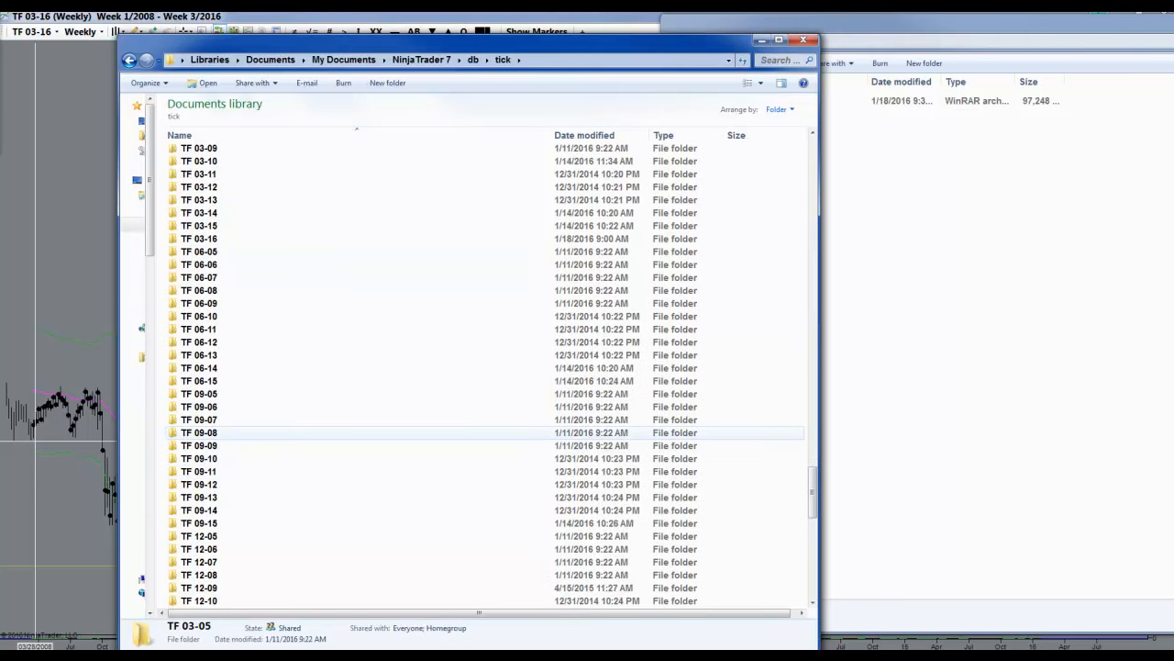
scroll(363, 431, down, 10)
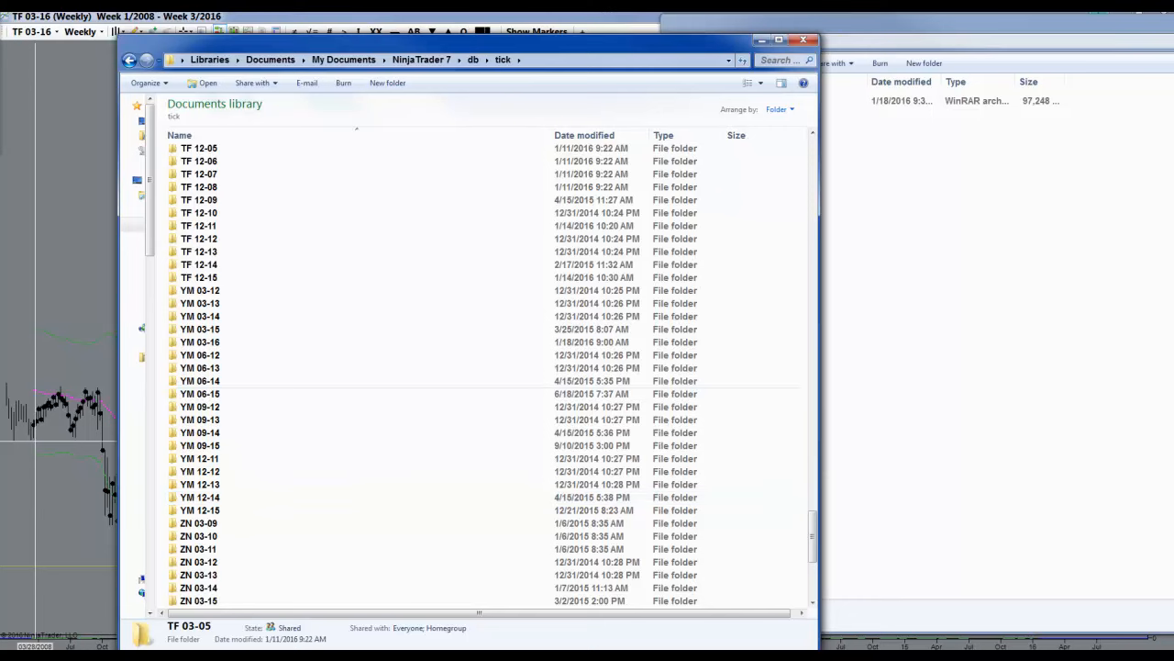
shift+click(358, 277)
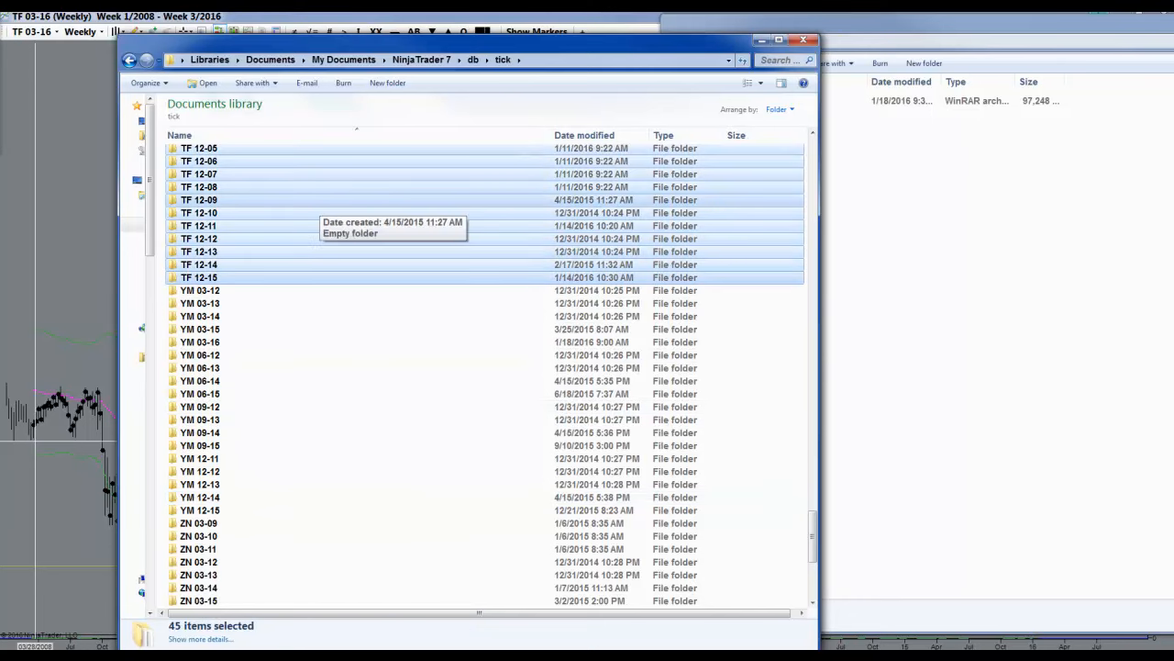
right_click(321, 203)
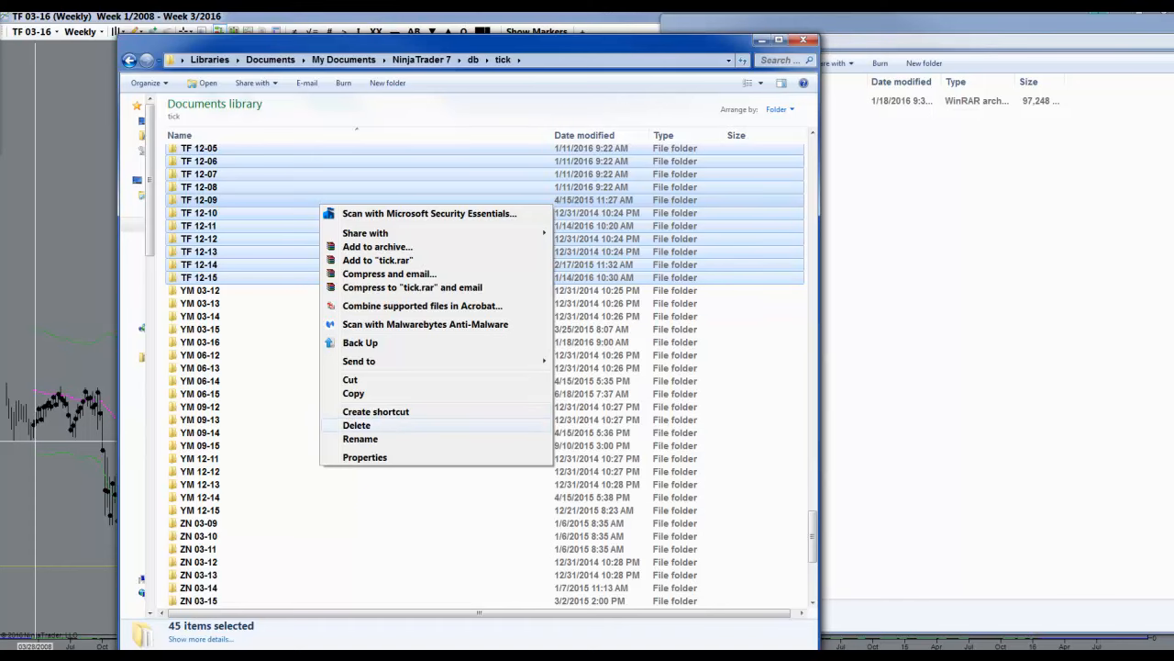
click(211, 523)
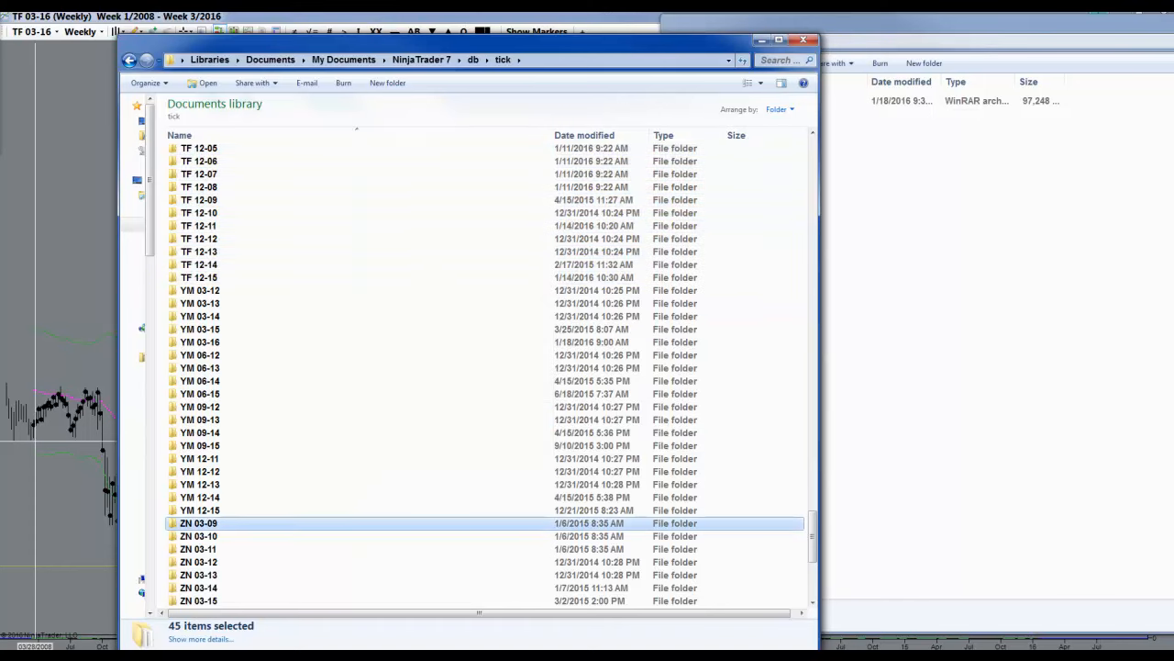
Check the end of the tick folder's list and bring the Ninja Data window with tick.rar to the front
scroll(358, 464, down, 8)
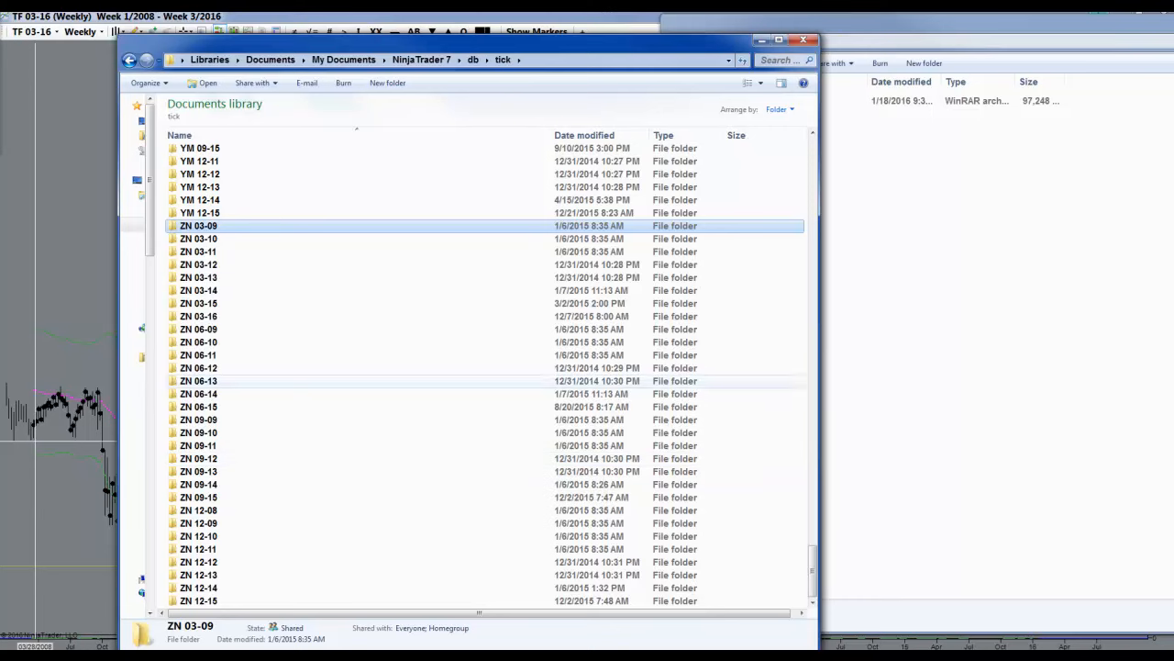
key(alt+Tab)
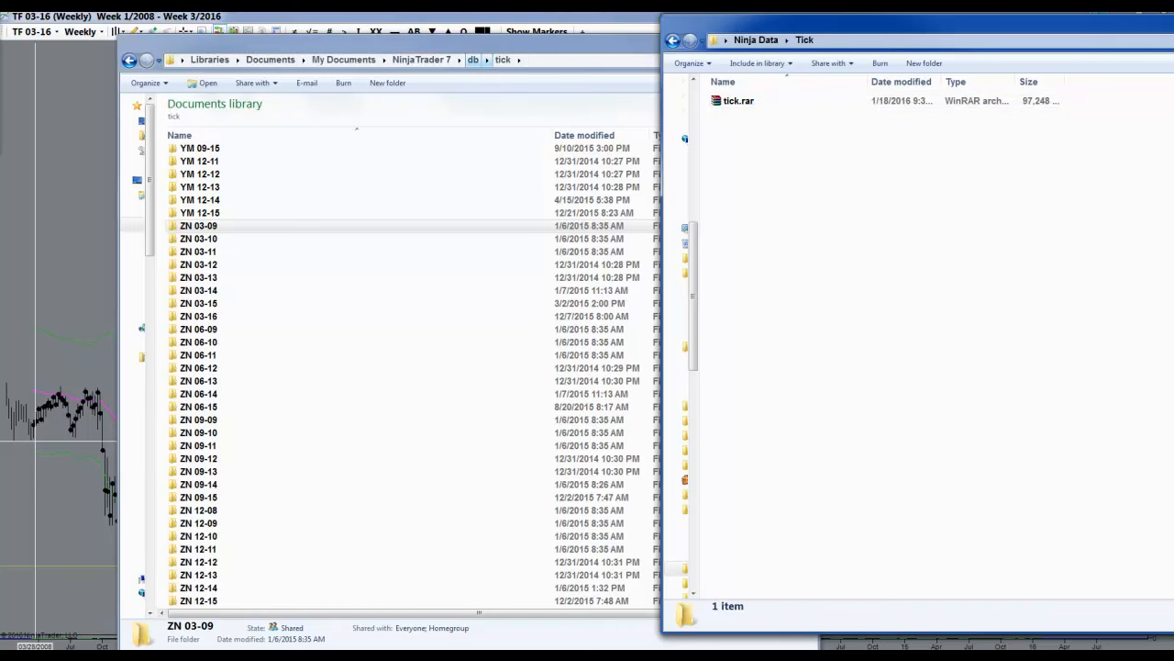
Move tick.rar from the Ninja Data Tick folder into the tick folder of NinjaTrader 7's db
click(472, 60)
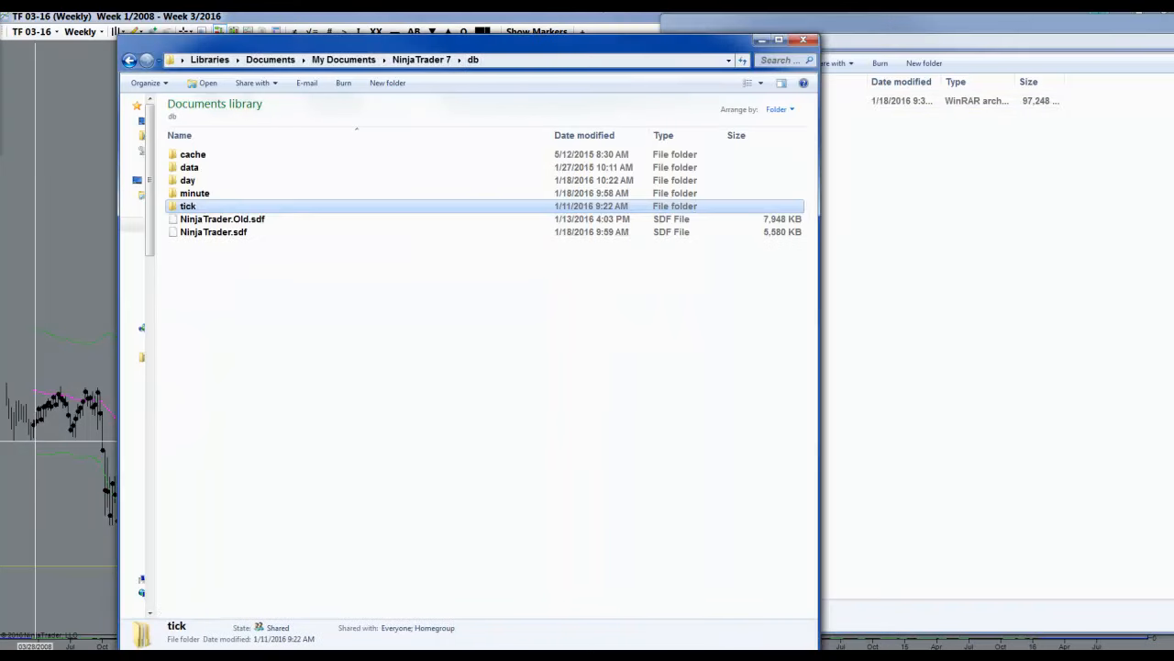
key(alt+Tab)
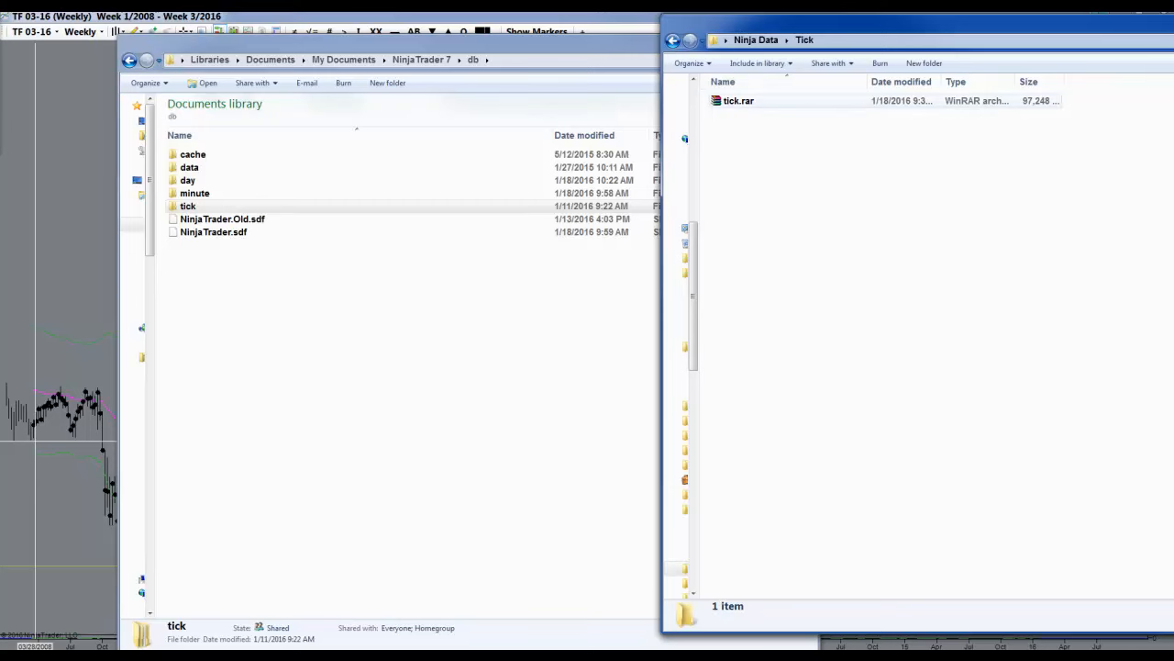
drag(738, 101, 204, 207)
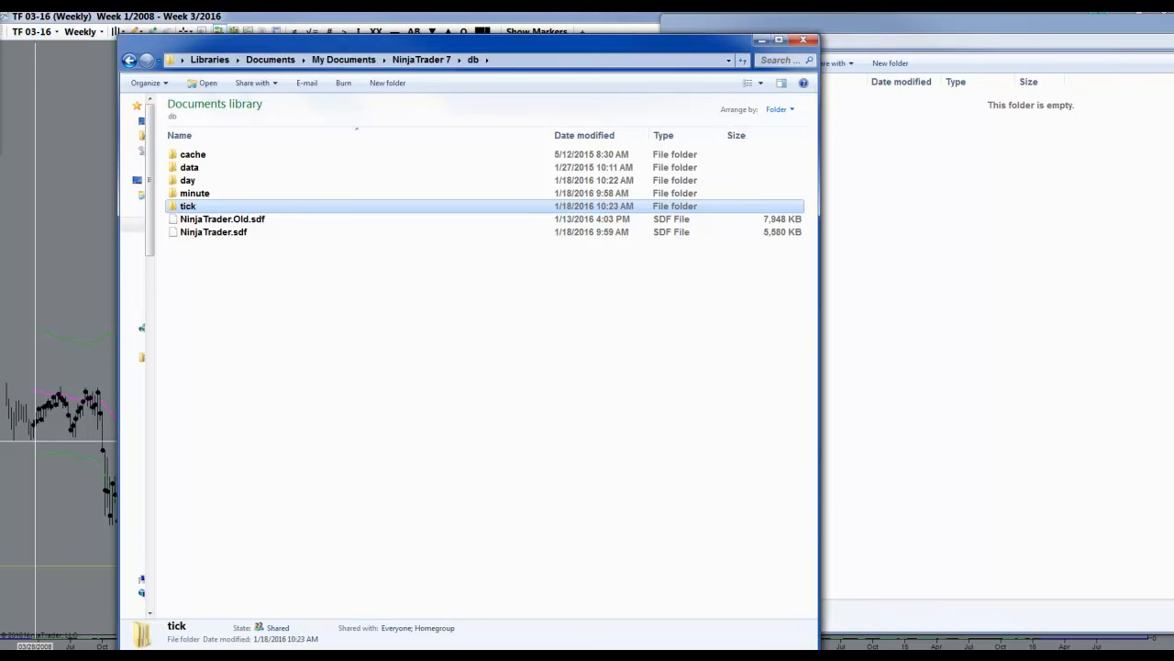
Find tick.rar in db's tick folder, view its archive commands, dismiss them, and go back to the TF contract folders
double_click(203, 206)
scroll(204, 251, down, 10)
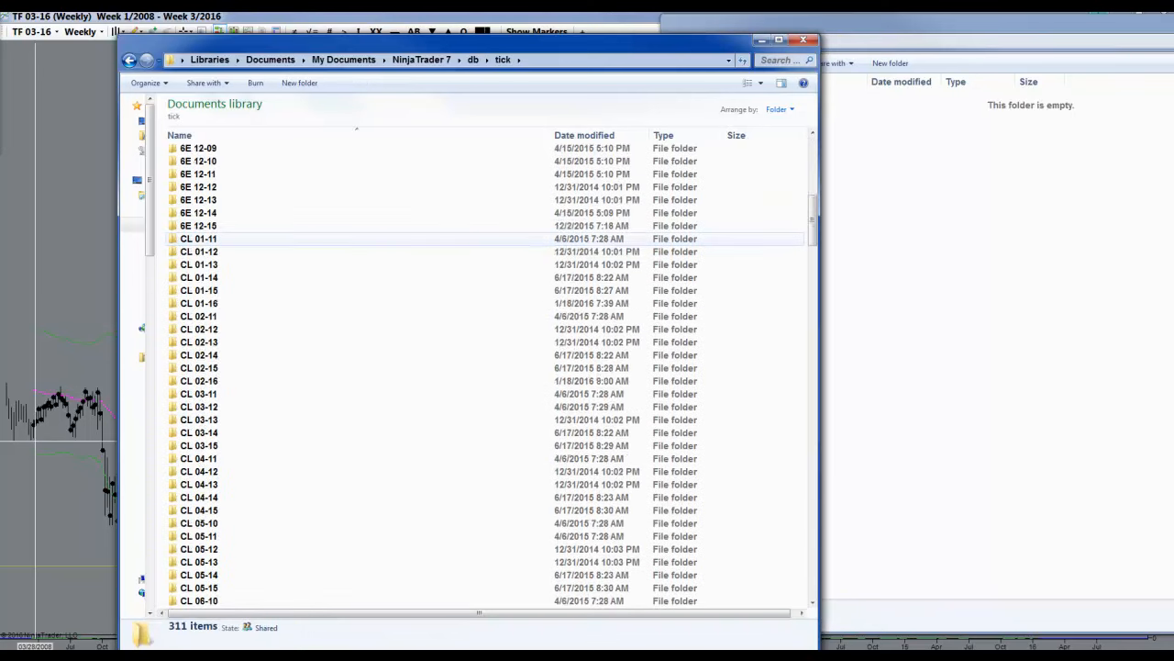
scroll(204, 251, down, 20)
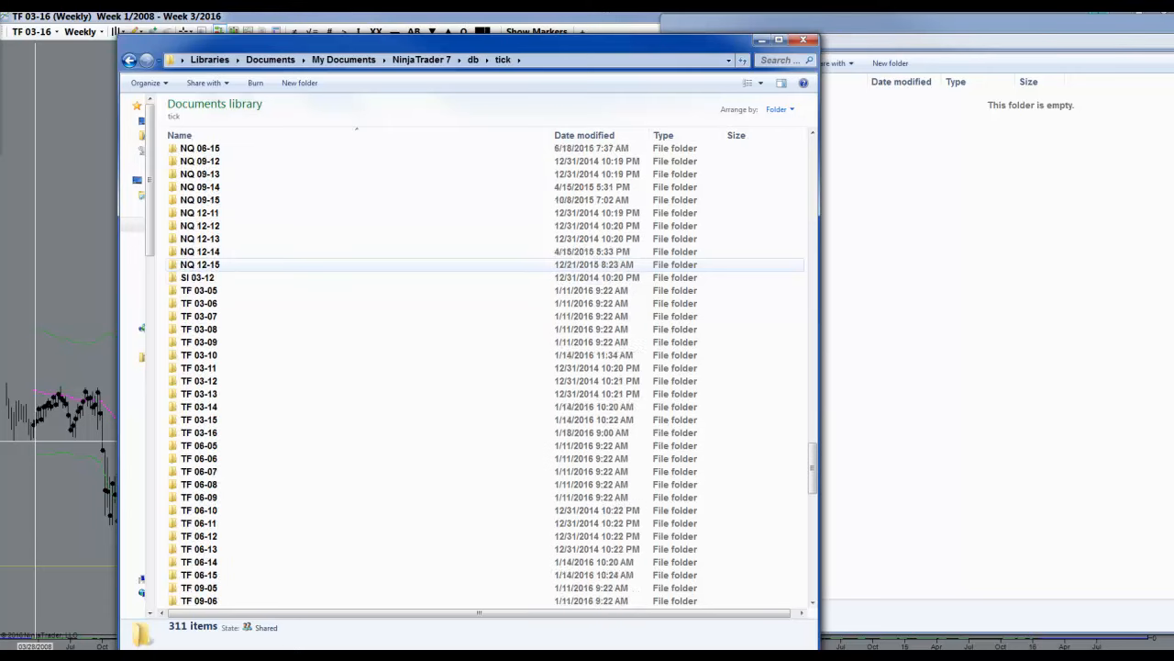
scroll(468, 374, down, 10)
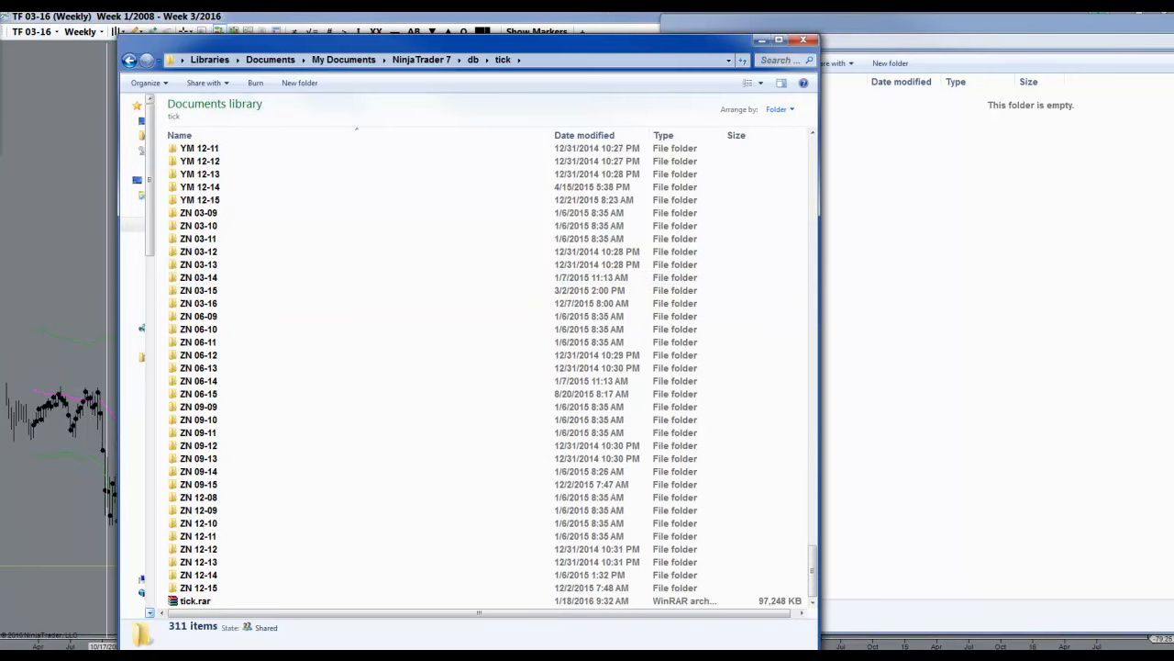
right_click(190, 600)
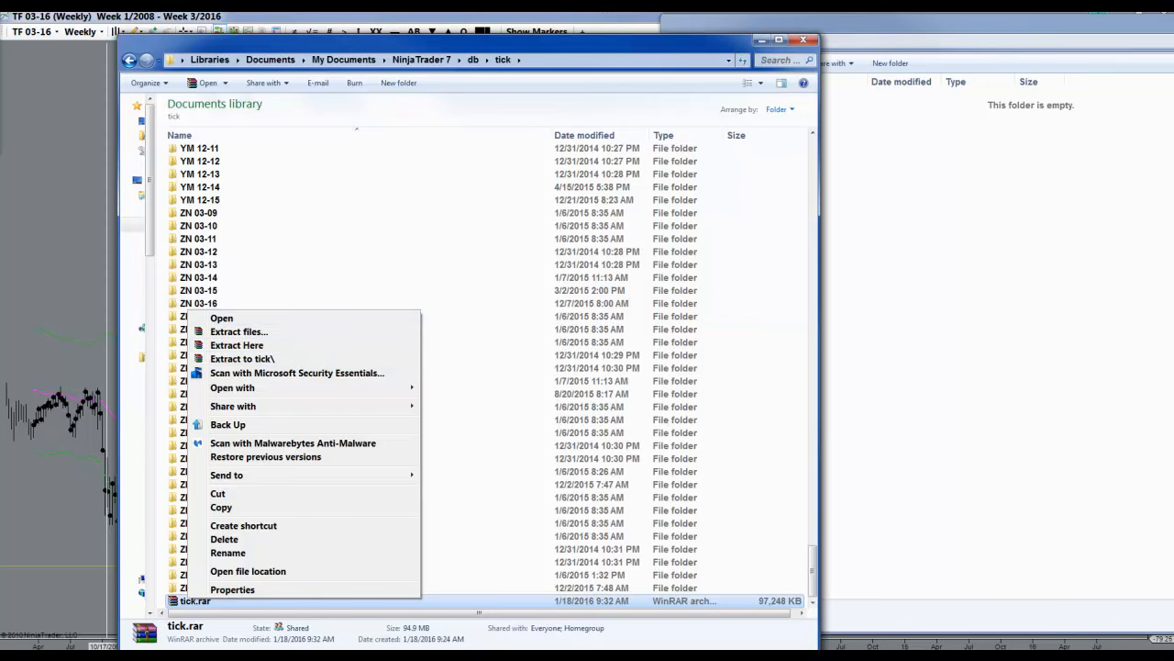
click(302, 214)
scroll(303, 238, up, 18)
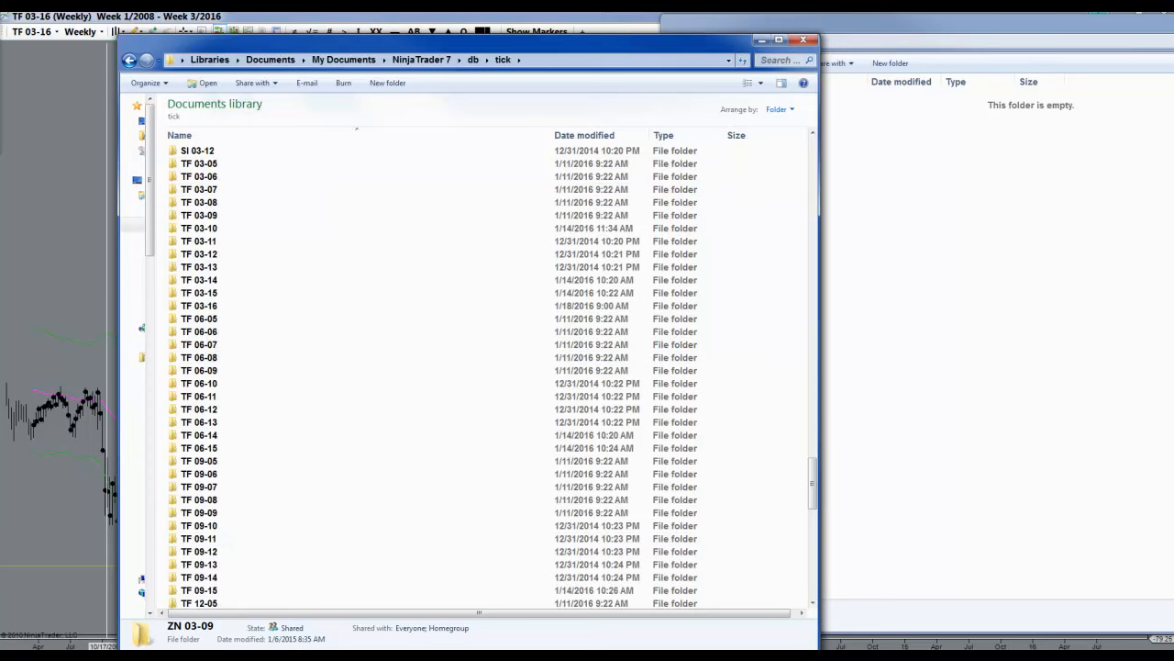
Close the db tick folder window, move the Ninja Data window off the chart, and examine the weekly TF 03-16 chart's earliest history
click(802, 39)
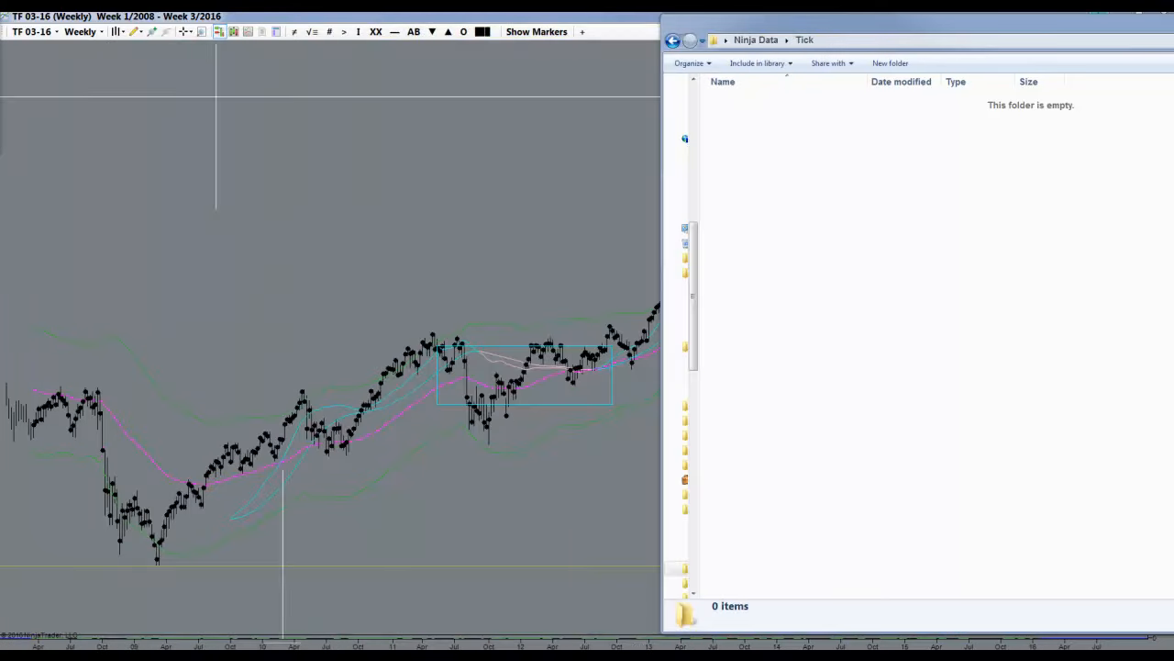
drag(770, 23, 0, 25)
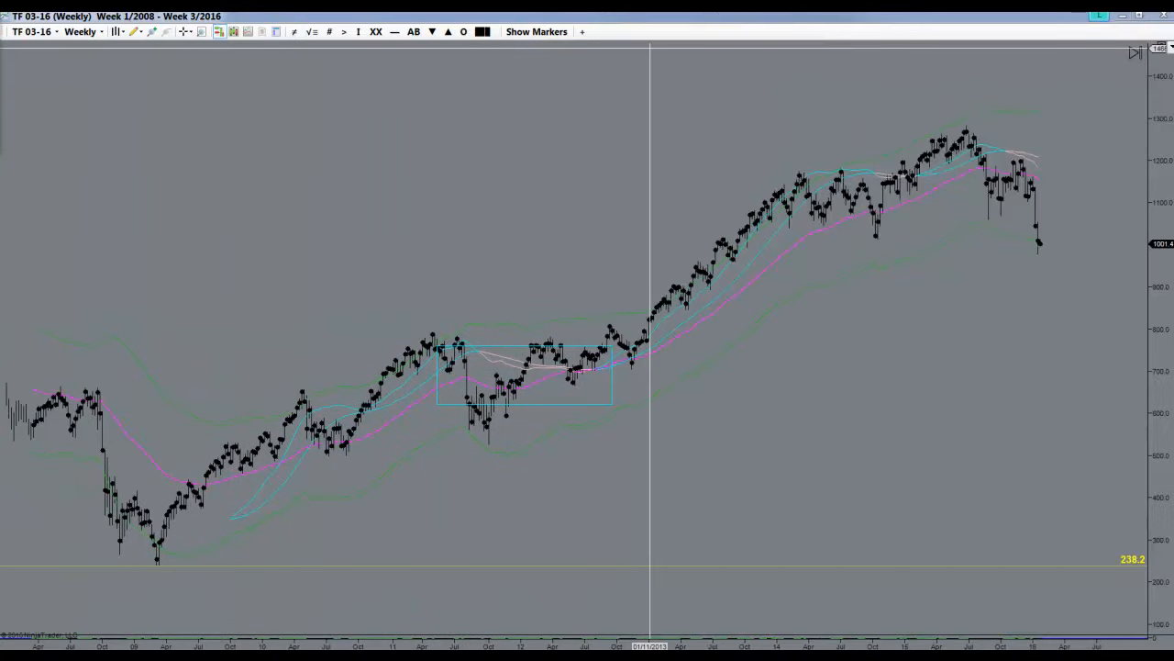
scroll(637, 407, up, 5)
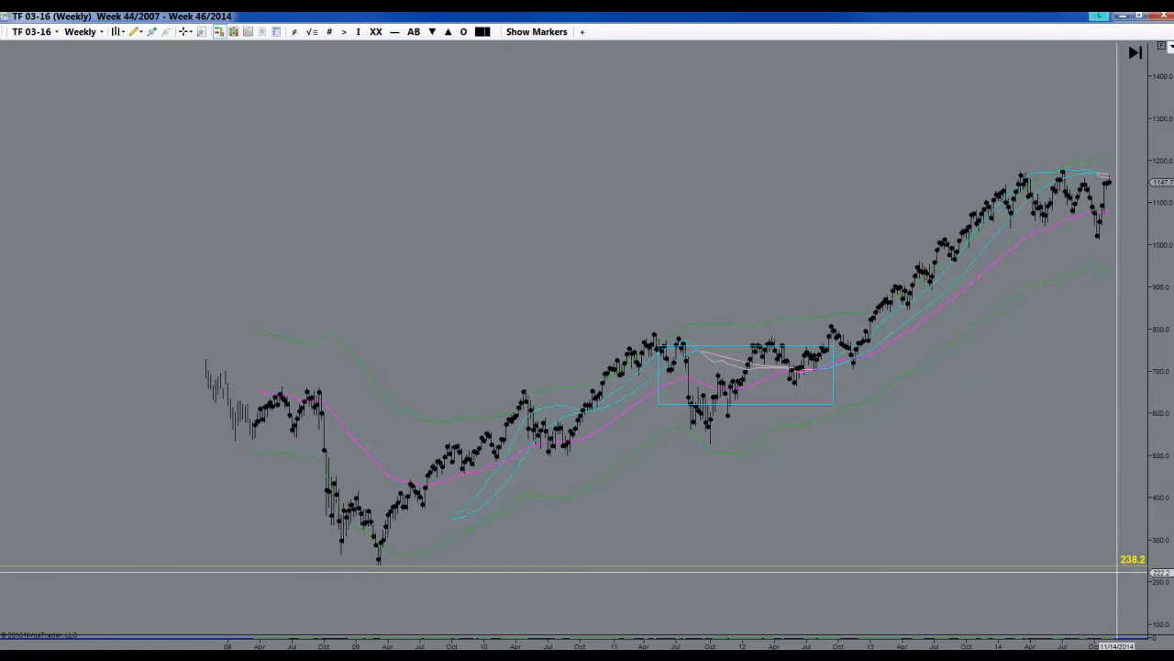
scroll(917, 496, down, 4)
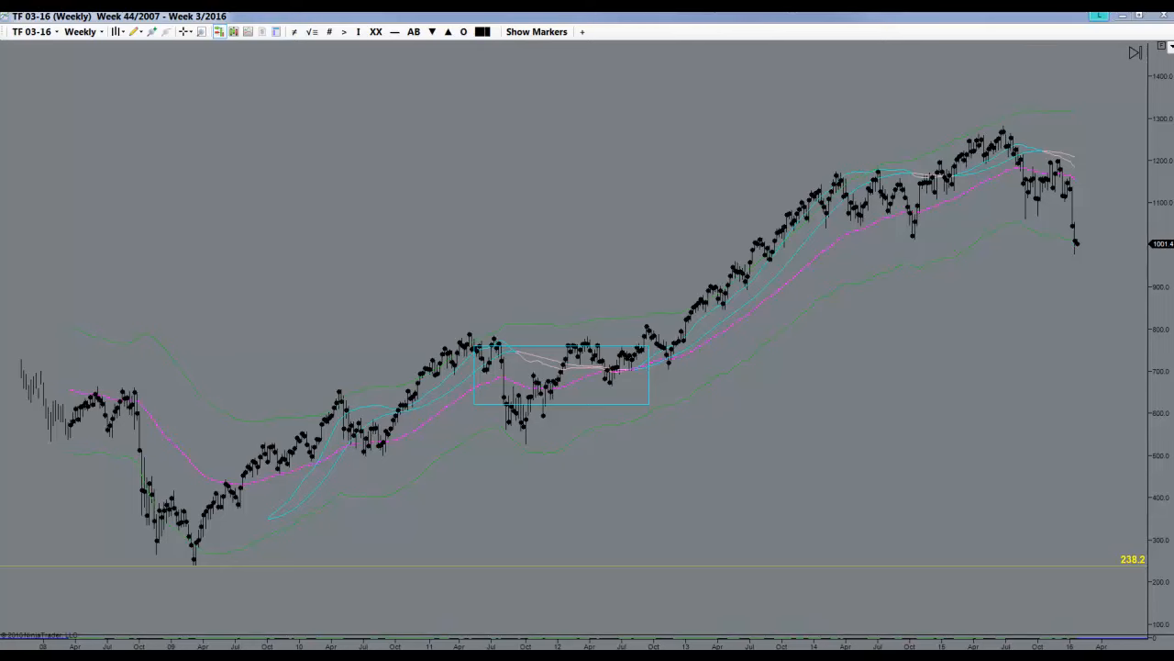
drag(1022, 11, 675, 32)
double_click(674, 33)
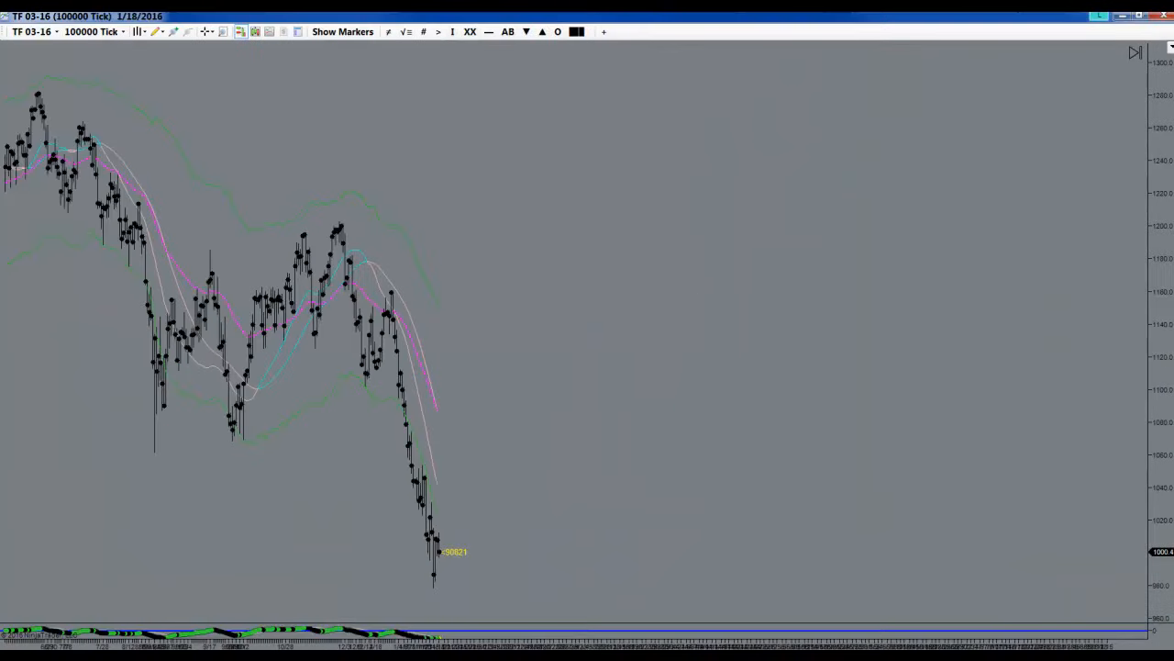
drag(589, 247, 974, 235)
drag(803, 231, 1015, 228)
drag(626, 240, 1082, 241)
drag(280, 239, 967, 257)
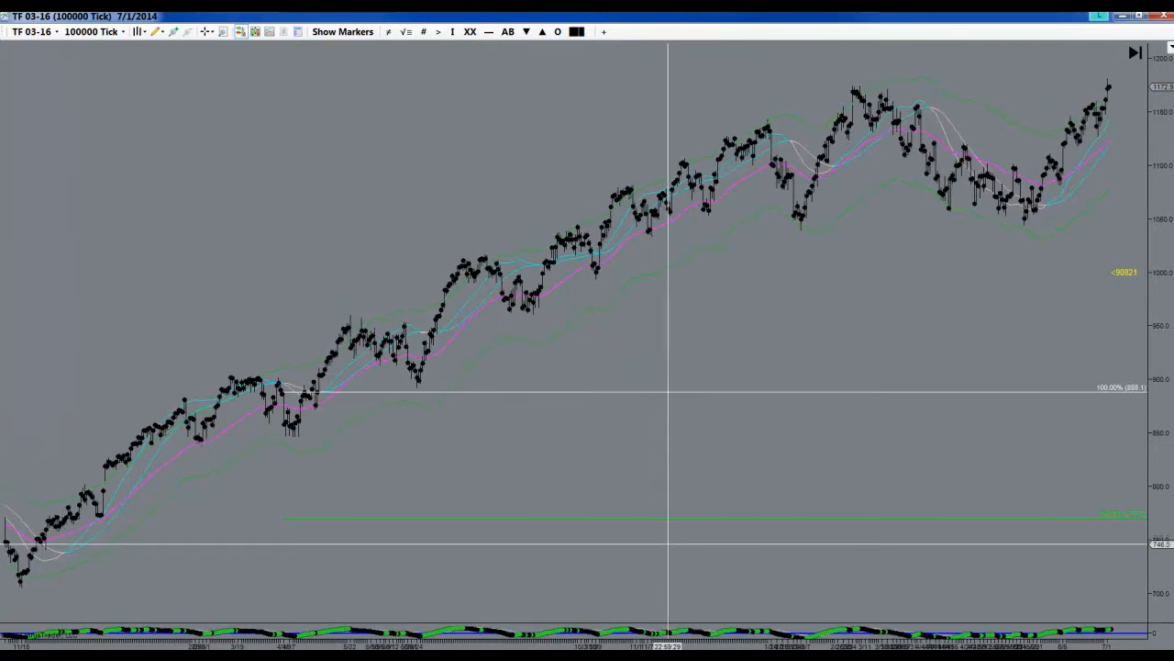
drag(665, 644, 822, 644)
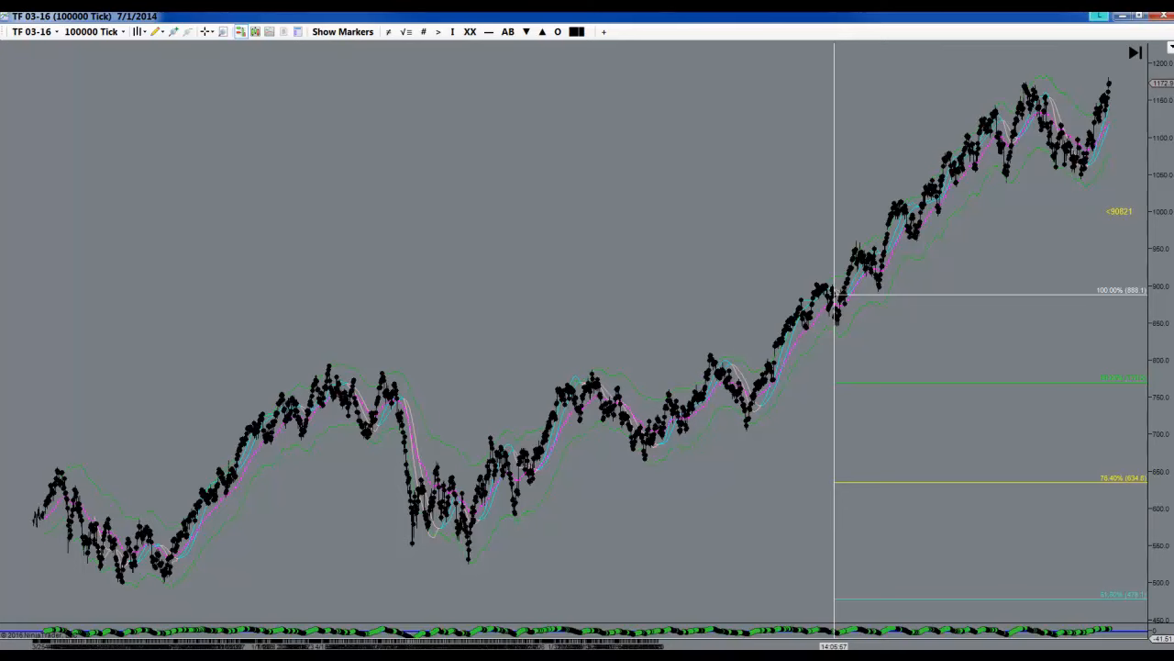
drag(380, 278, 554, 293)
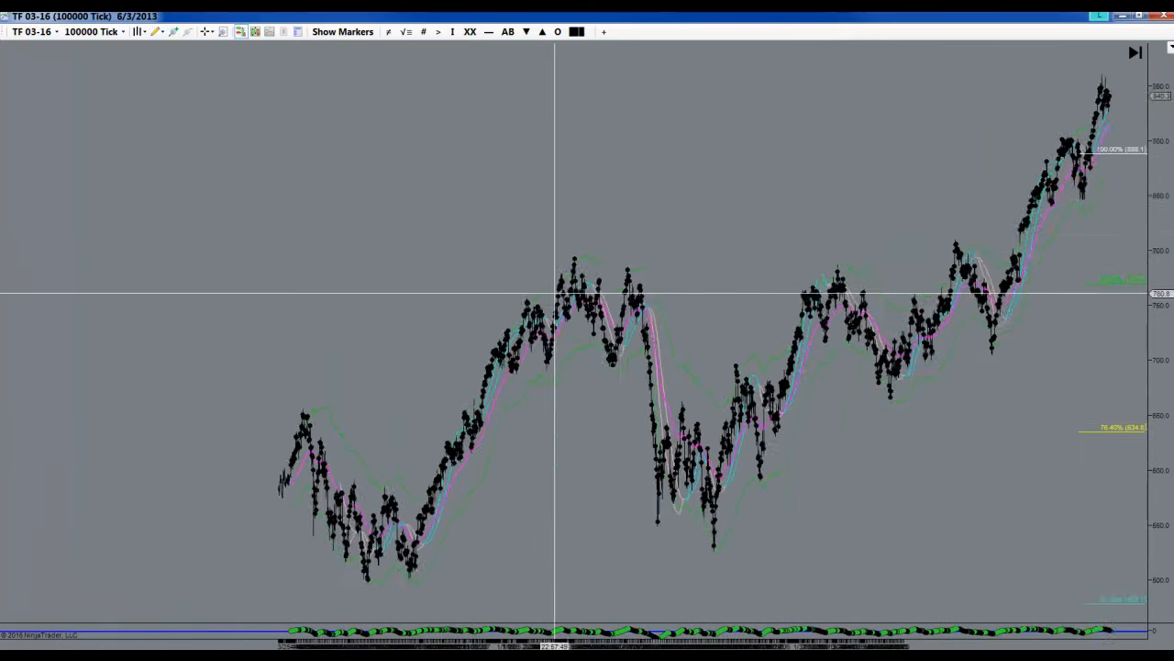
scroll(554, 293, down, 5)
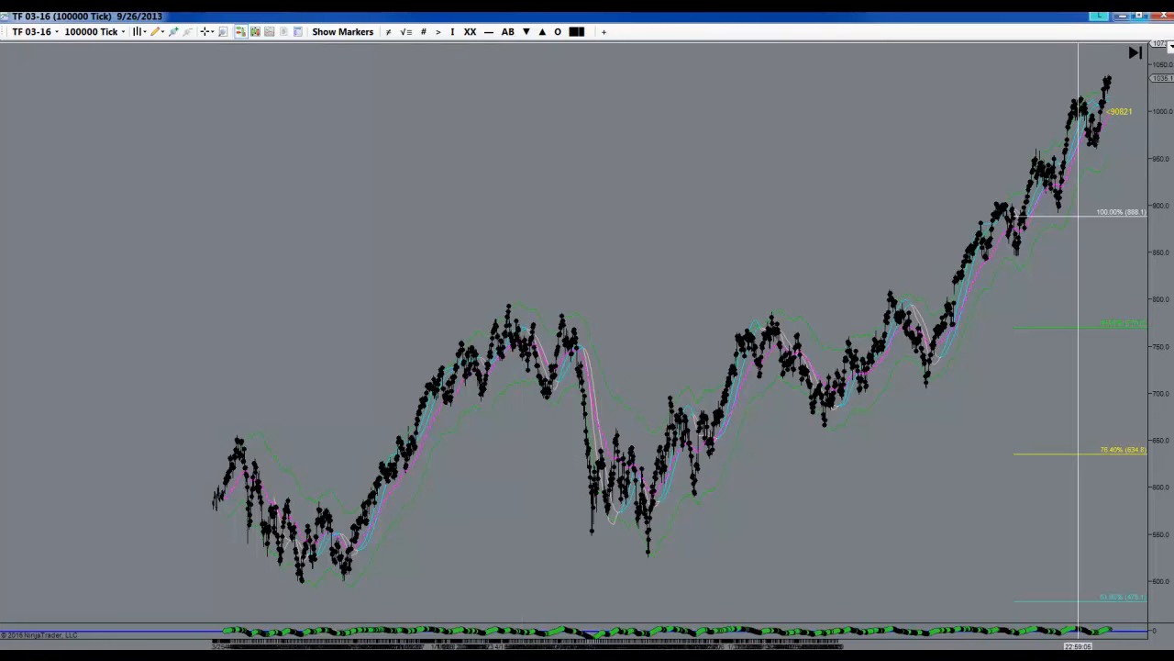
Mark the September 2011 low on the weekly TF 03-16 chart with a vertical line and check it on the 100000 Tick chart
click(245, 87)
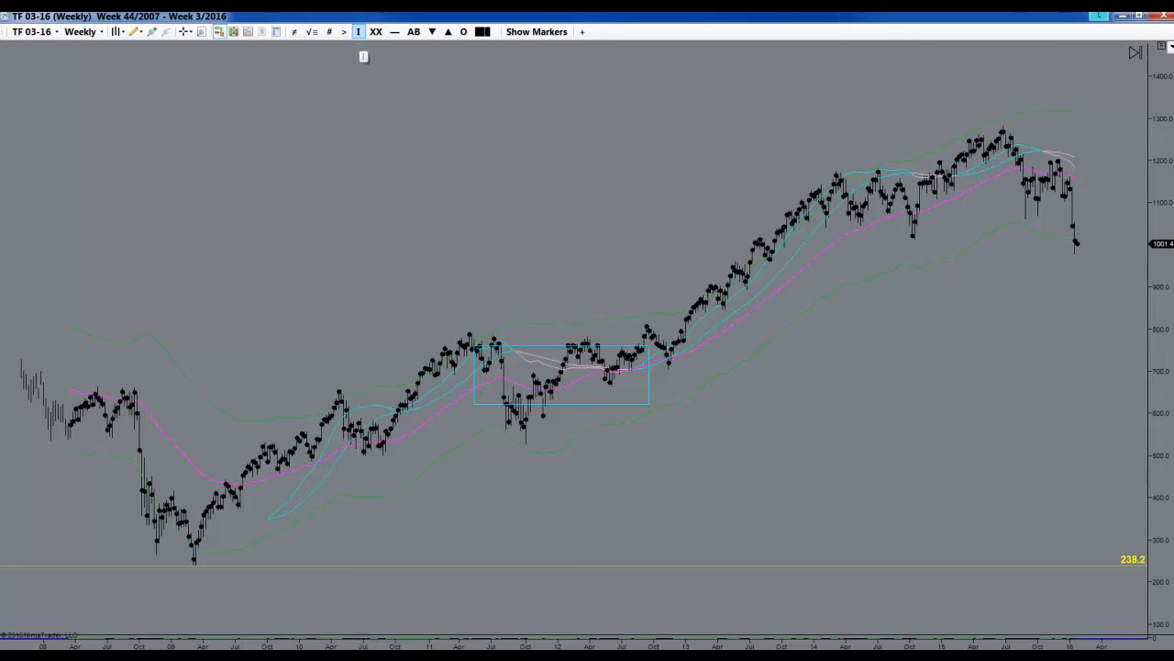
click(522, 414)
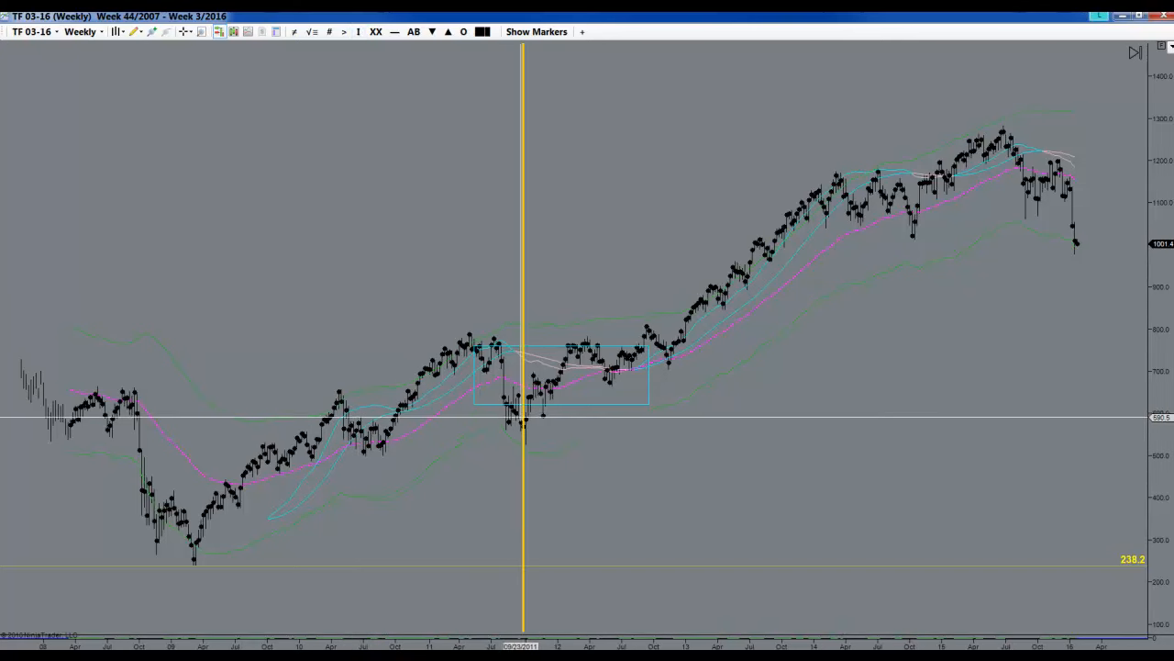
click(542, 655)
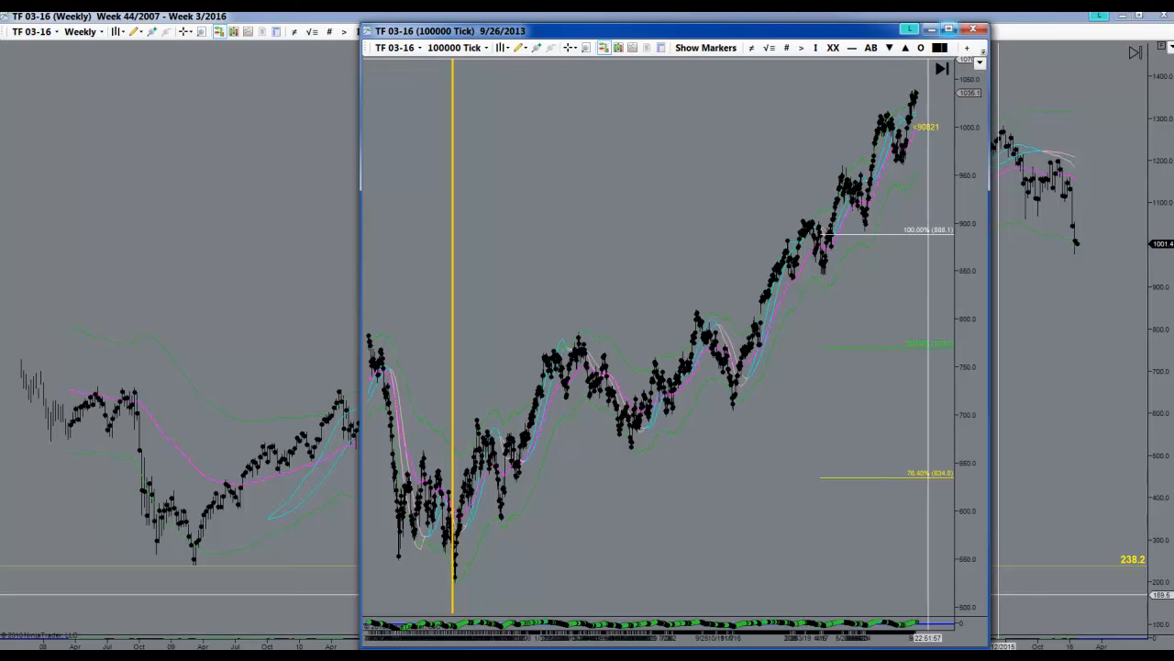
drag(679, 31, 751, 40)
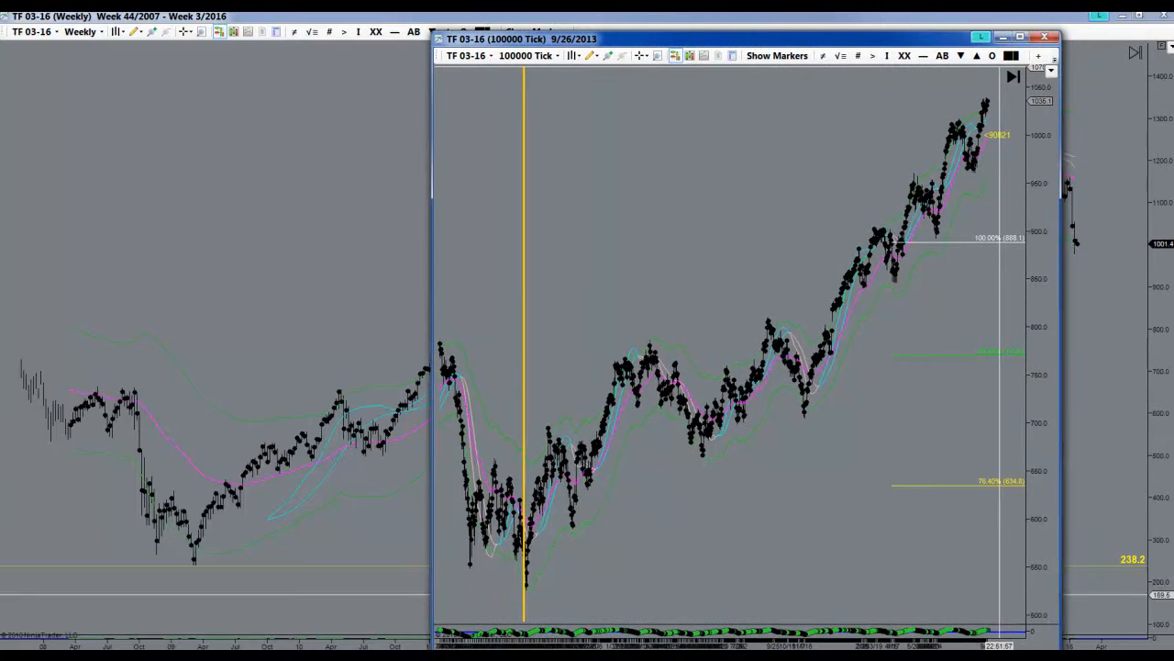
double_click(751, 40)
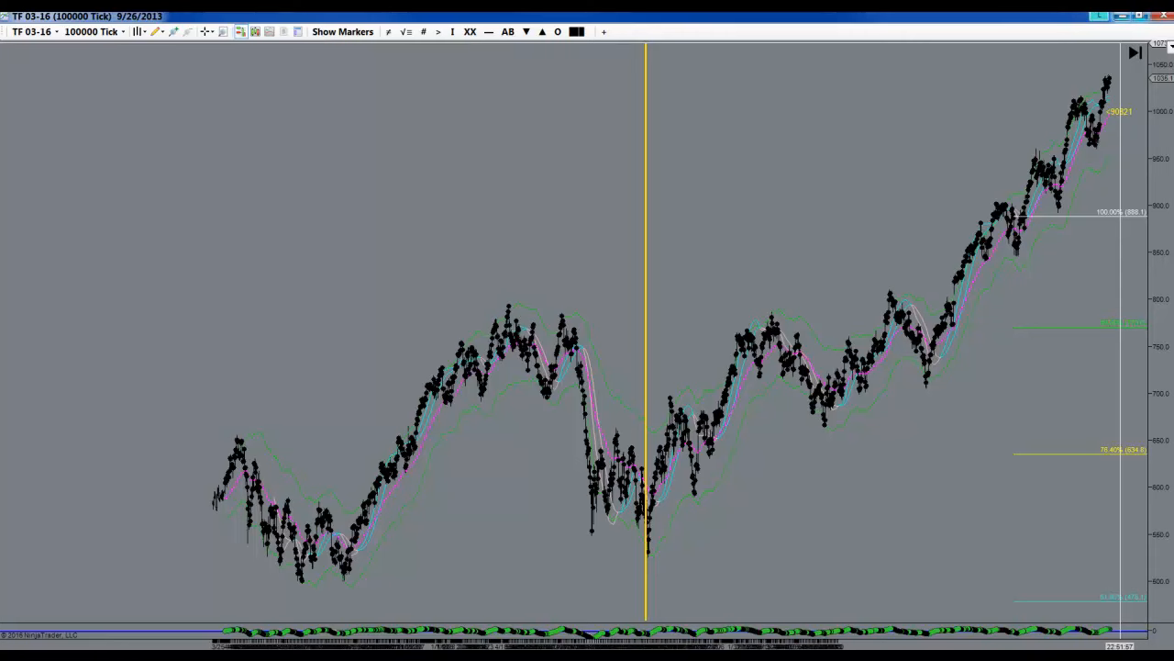
click(1140, 15)
click(309, 191)
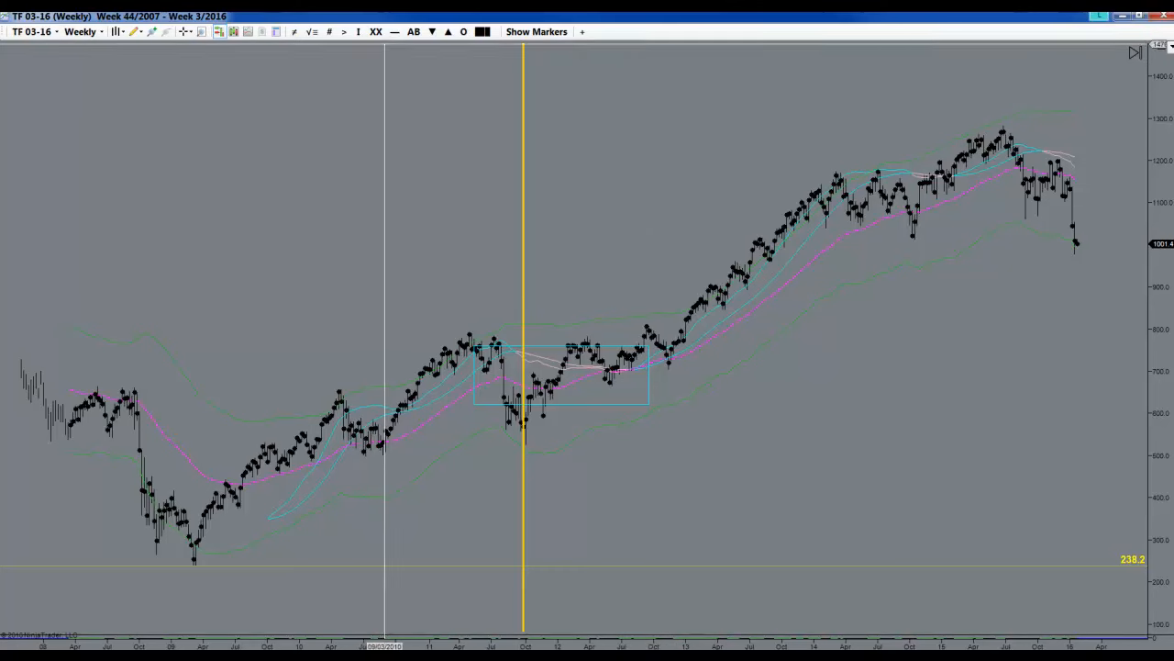
Draw Fibonacci retracements on the weekly chart from the 2011 low at about 518.8 to the 2015 high at about 1283.2
click(293, 31)
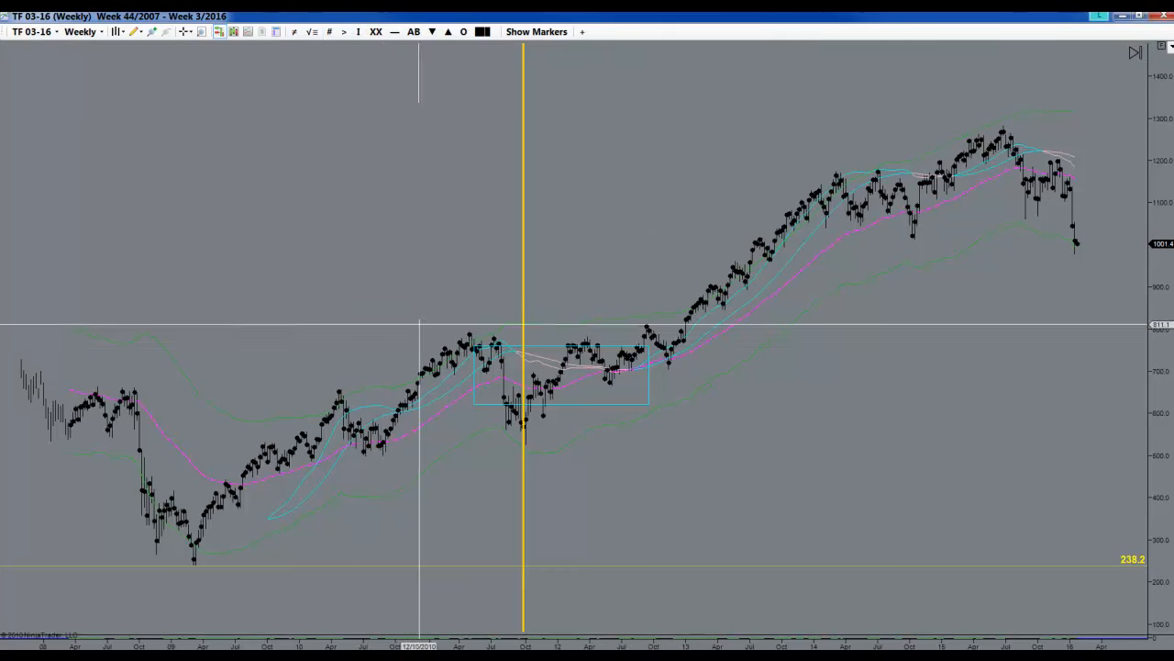
click(503, 447)
click(1000, 124)
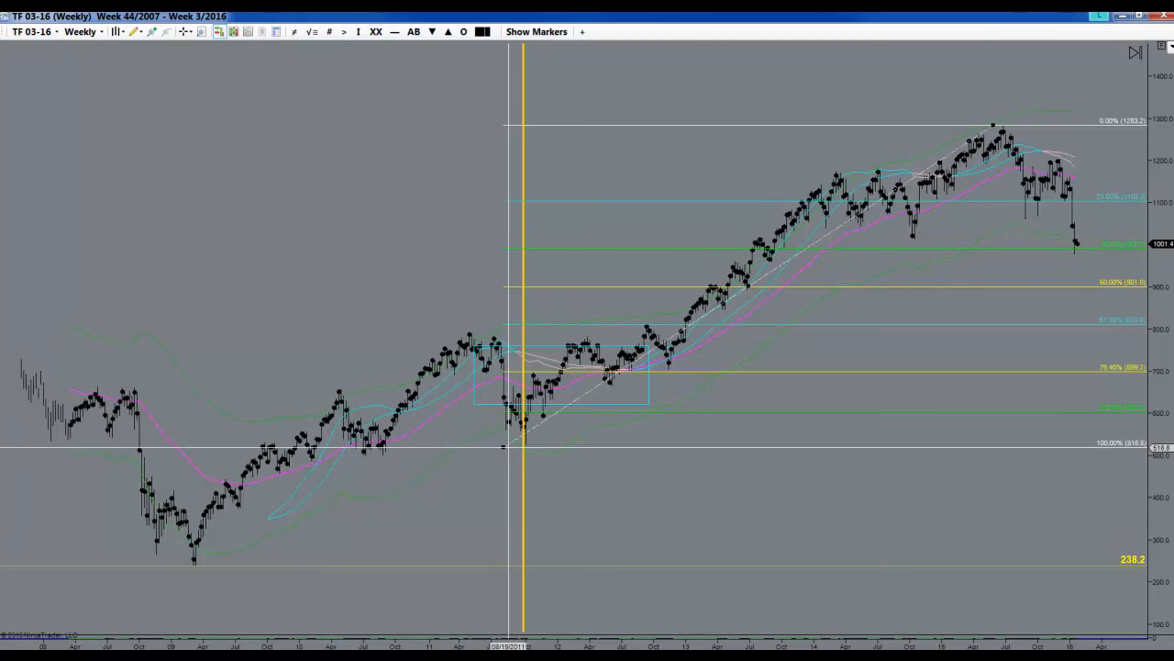
Move the retracement's low anchor to the early 2009 low at about 239.7 and view its properties without changing them
drag(509, 447, 187, 564)
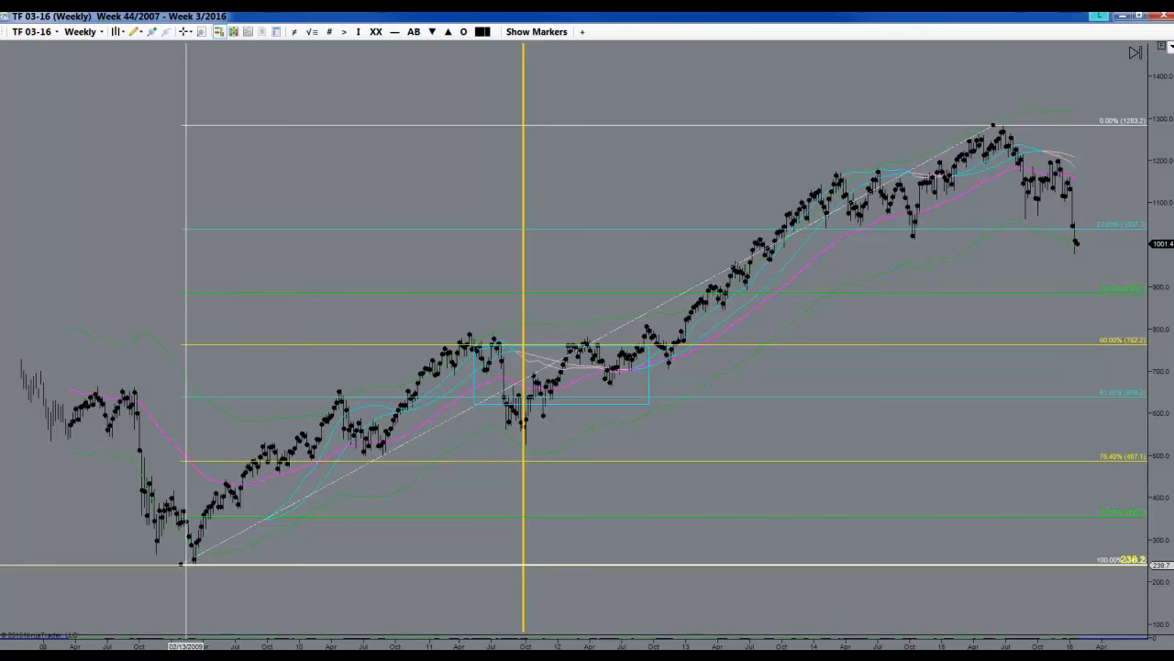
double_click(186, 563)
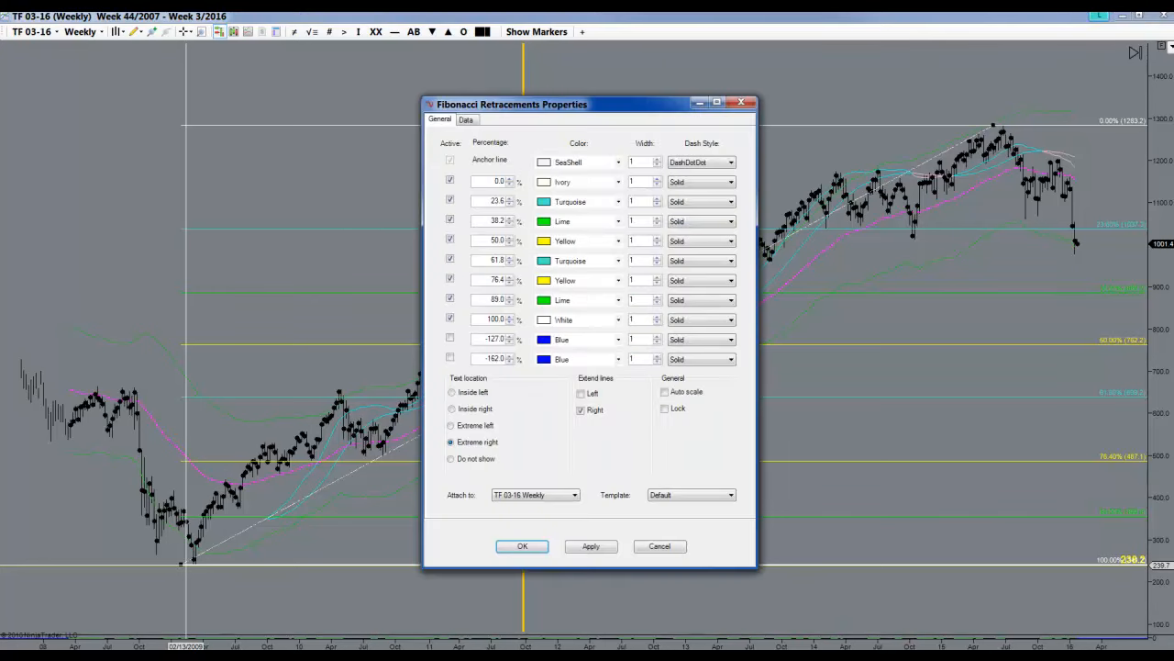
click(659, 546)
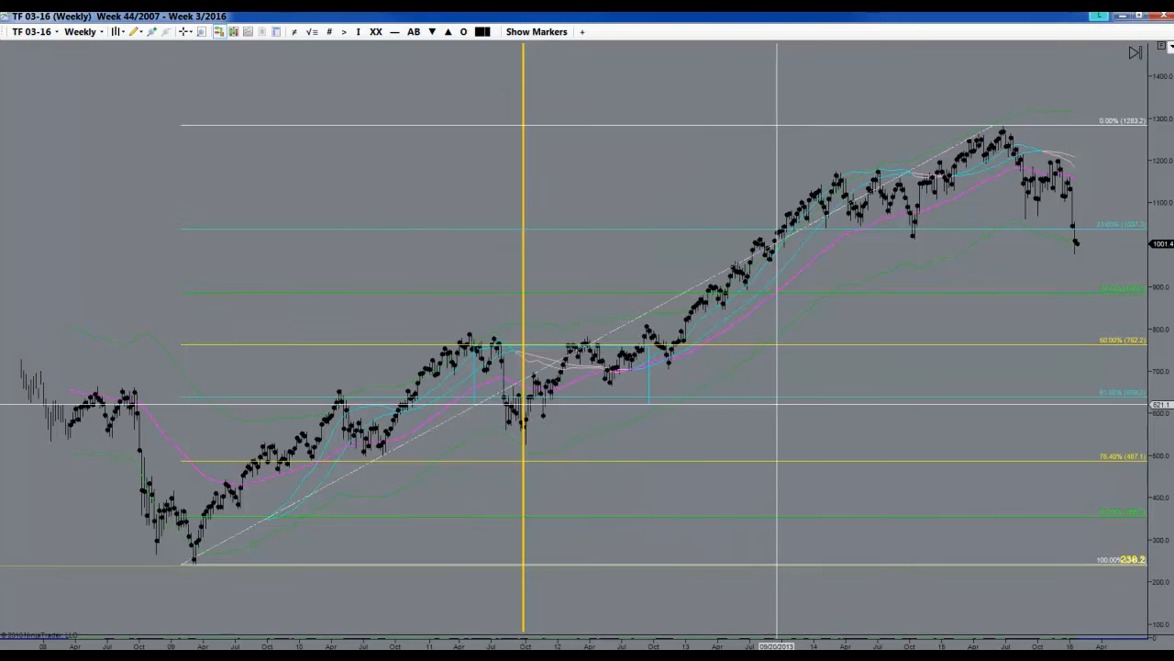